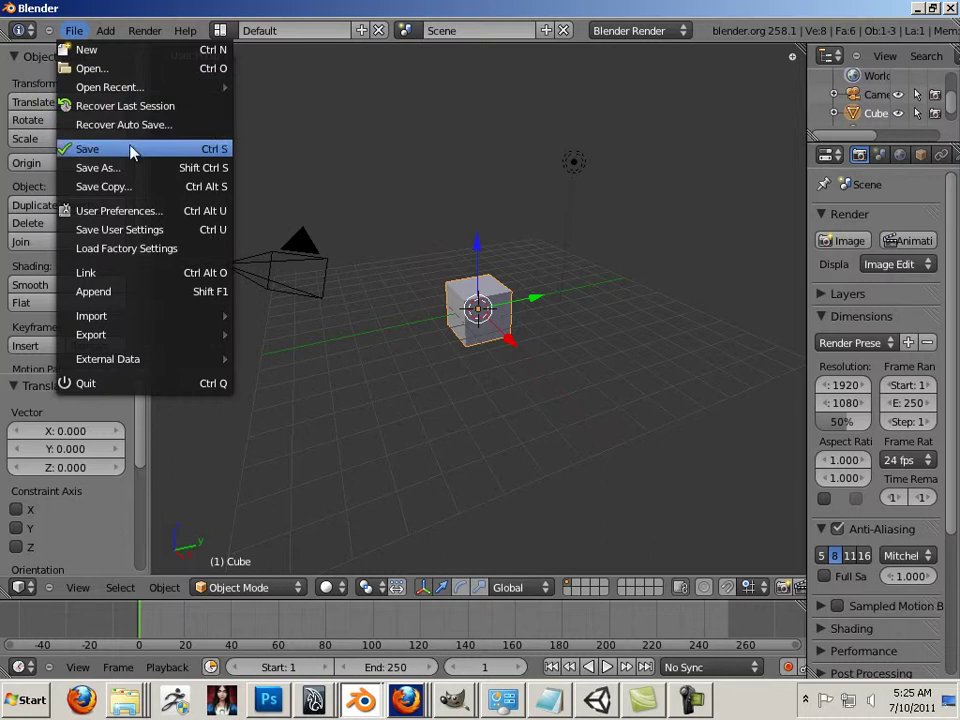
# - Import building_deco.obj as a Wavefront model from the Lesson Files assets folder
pyautogui.moveTo(107, 326)
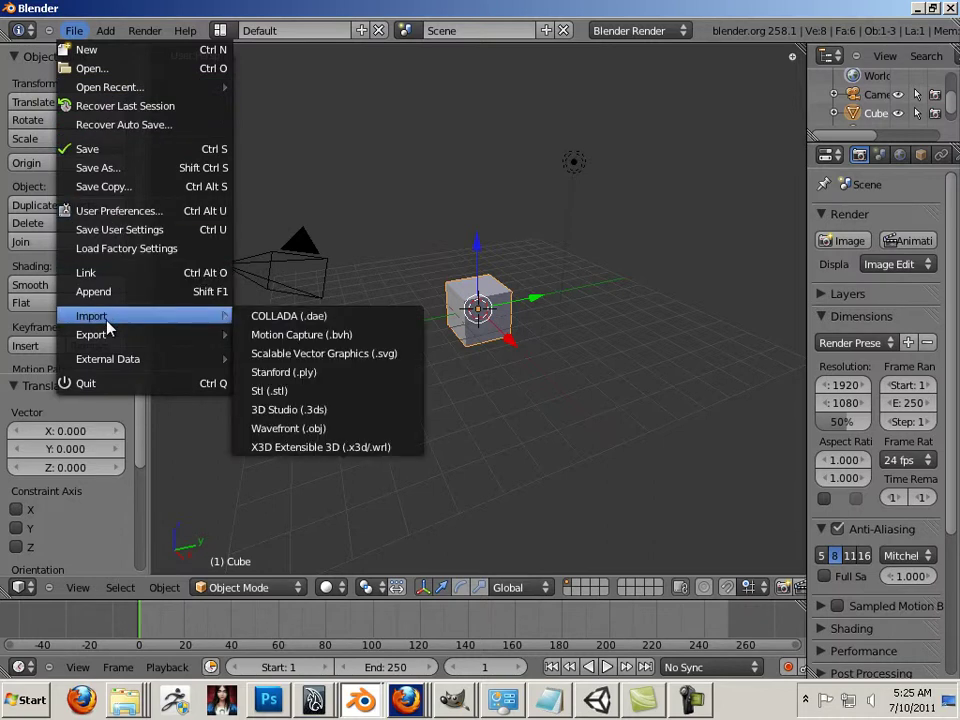
pyautogui.click(317, 431)
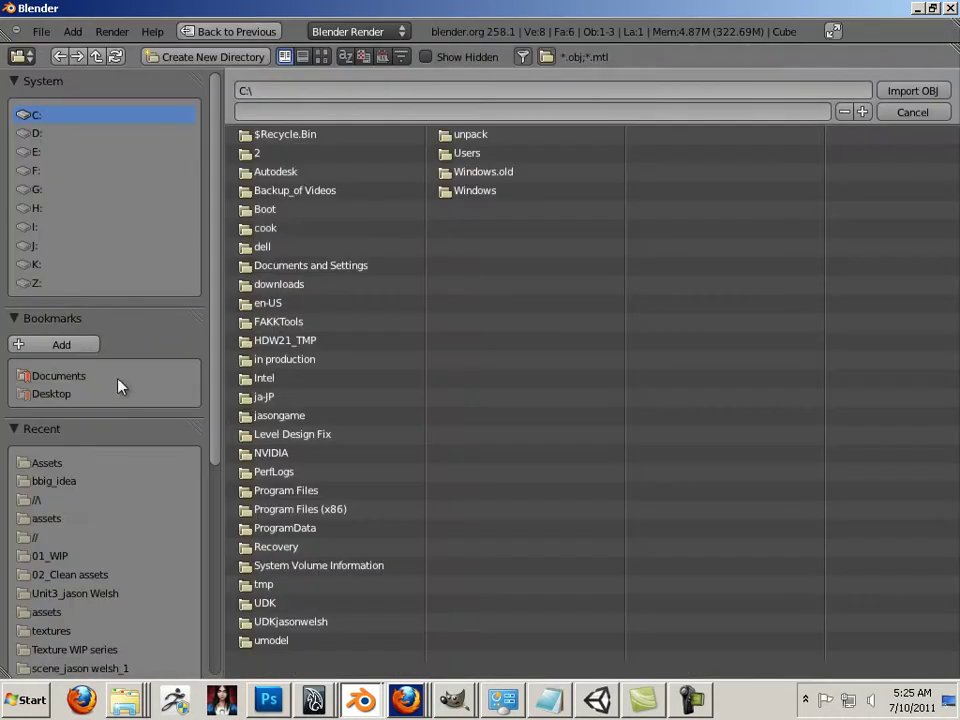
pyautogui.click(48, 520)
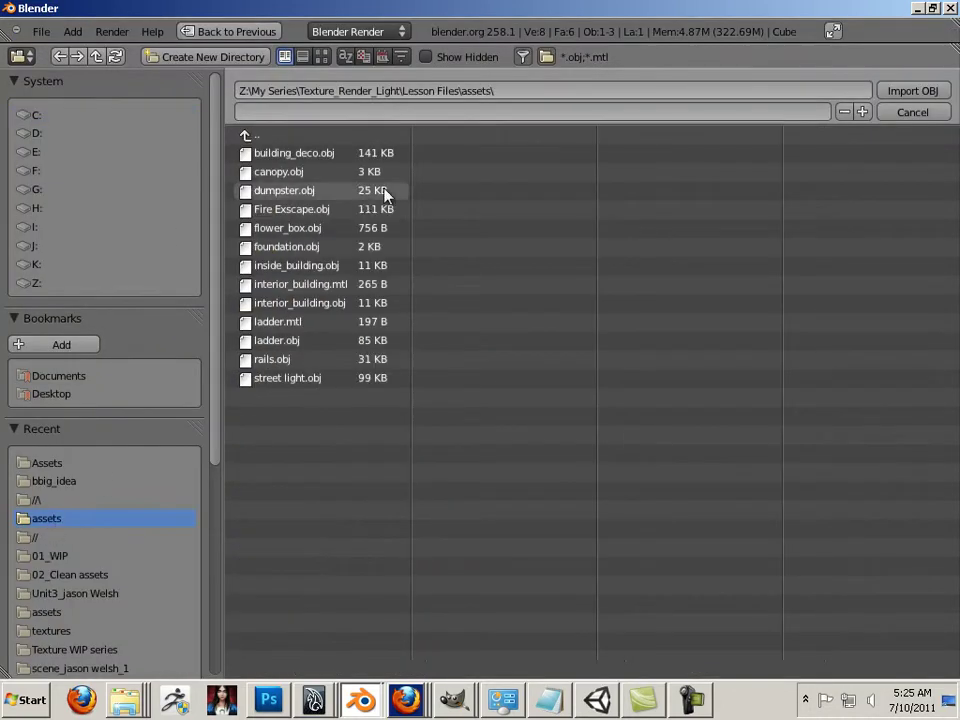
pyautogui.click(305, 155)
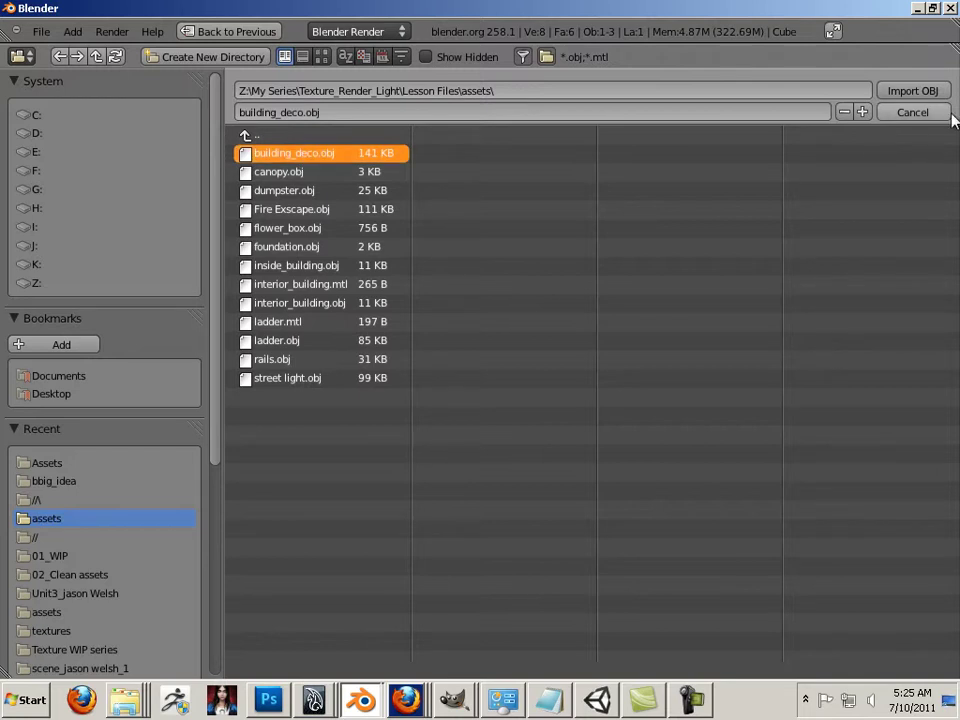
pyautogui.click(898, 92)
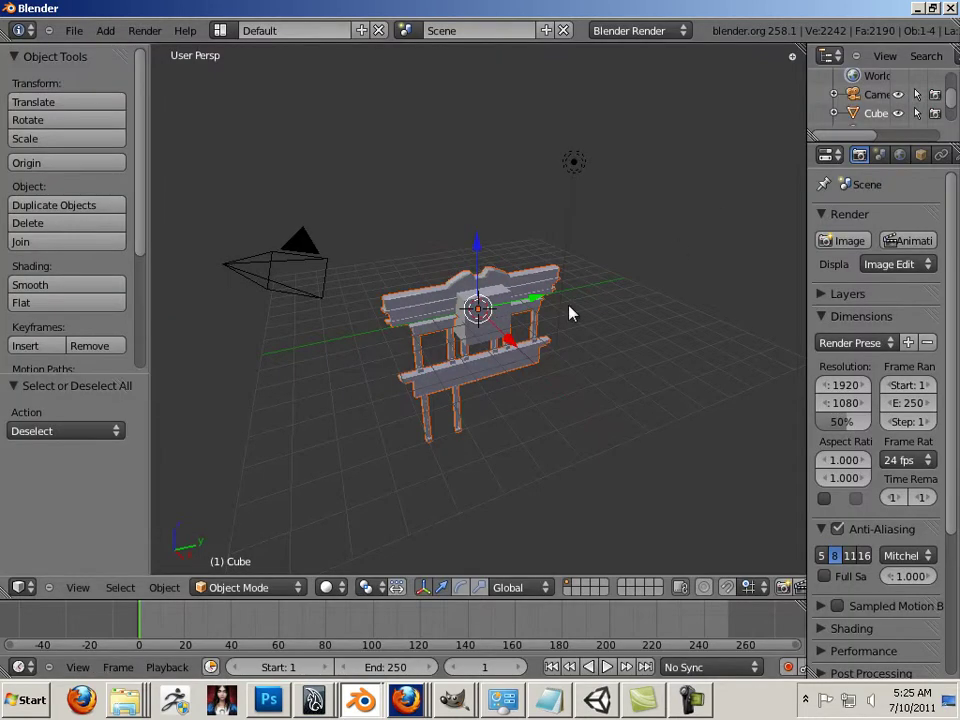
pyautogui.click(499, 333)
pyautogui.click(621, 330)
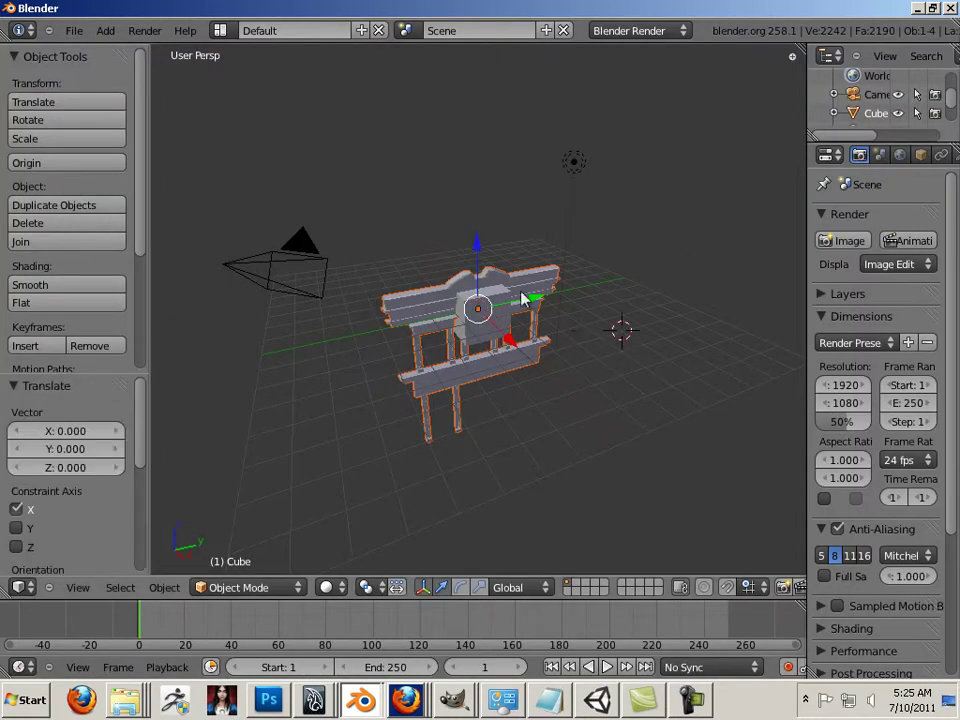
# - Set the input preferences' interaction preset and key configuration to Maya and save them as default
pyautogui.click(74, 30)
pyautogui.click(83, 209)
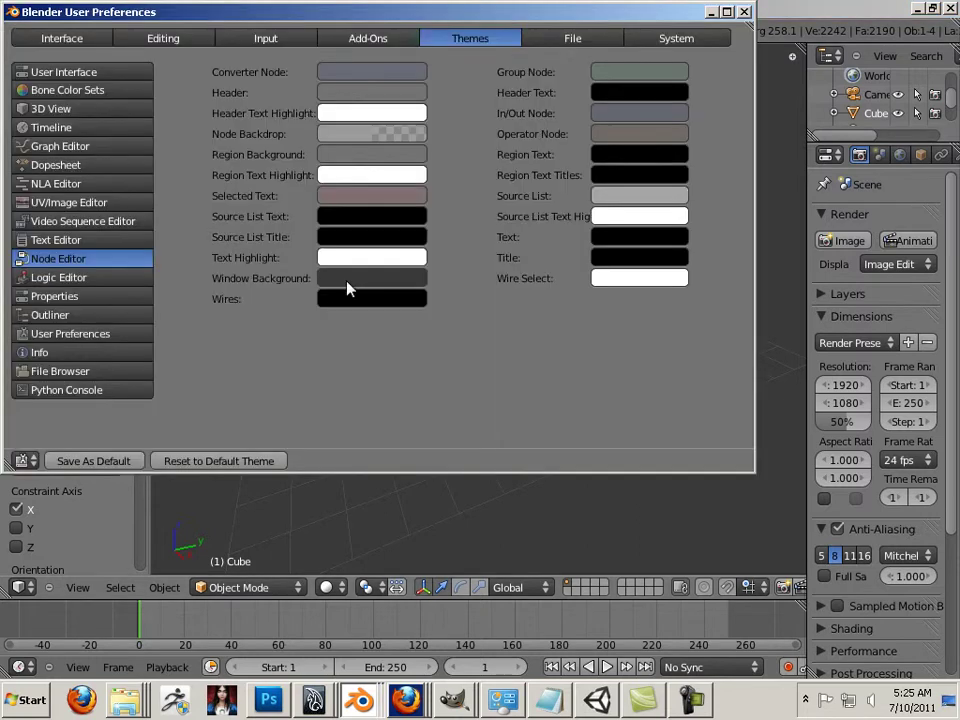
pyautogui.click(265, 38)
pyautogui.click(250, 72)
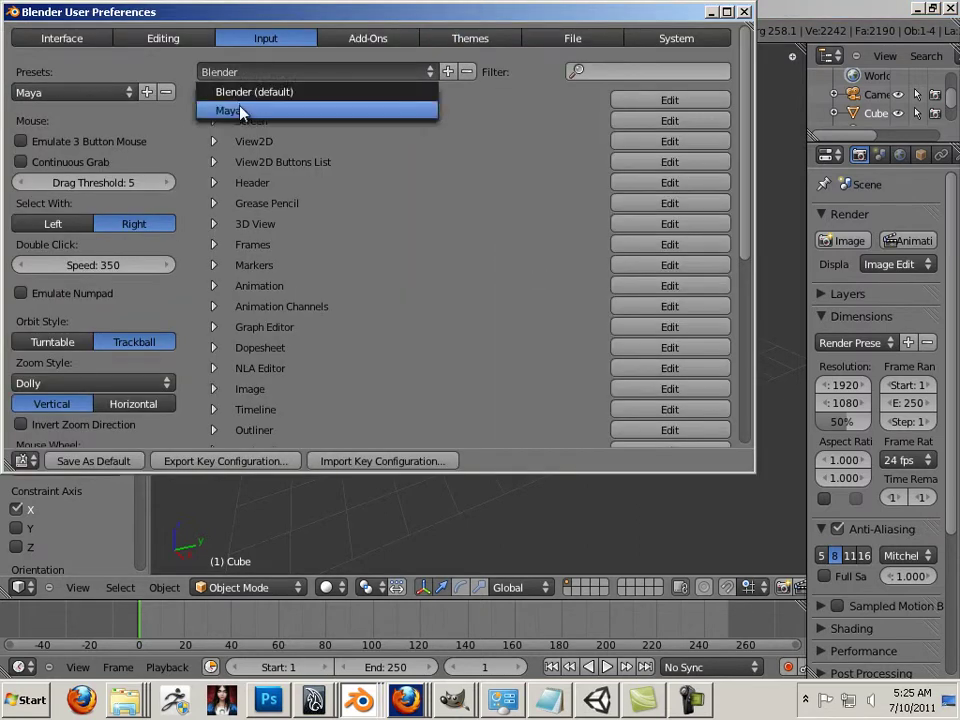
pyautogui.click(240, 112)
pyautogui.click(90, 92)
pyautogui.click(96, 131)
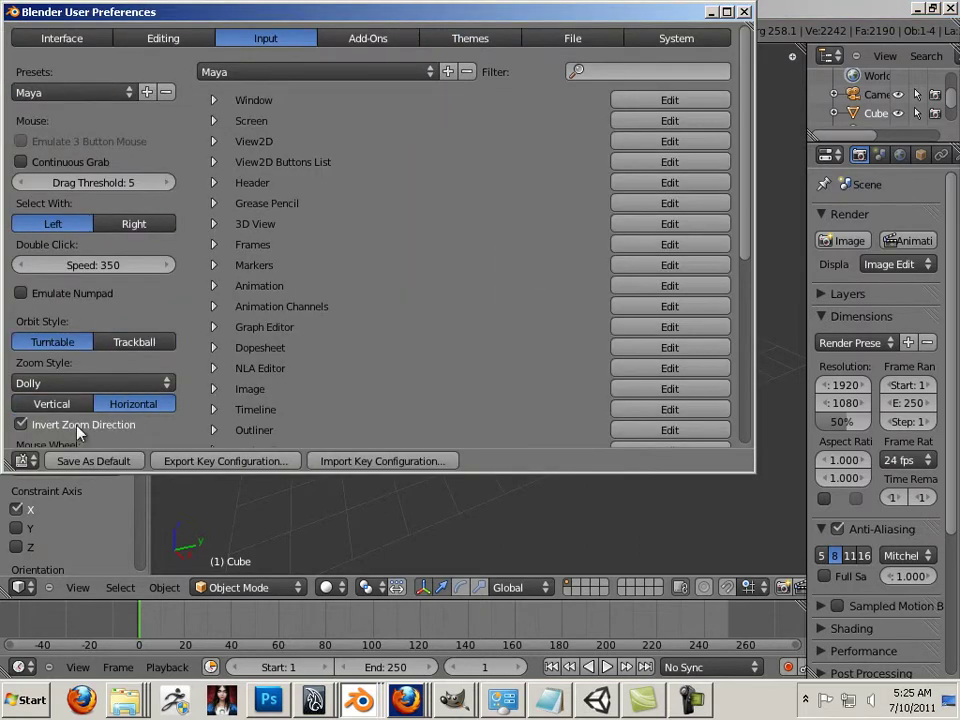
pyautogui.click(71, 460)
pyautogui.click(789, 111)
# - Delete the default cube from the middle of the imported building decoration
pyautogui.keyDown('alt'); pyautogui.moveTo(403, 229); pyautogui.dragTo(596, 262); pyautogui.keyUp('alt')
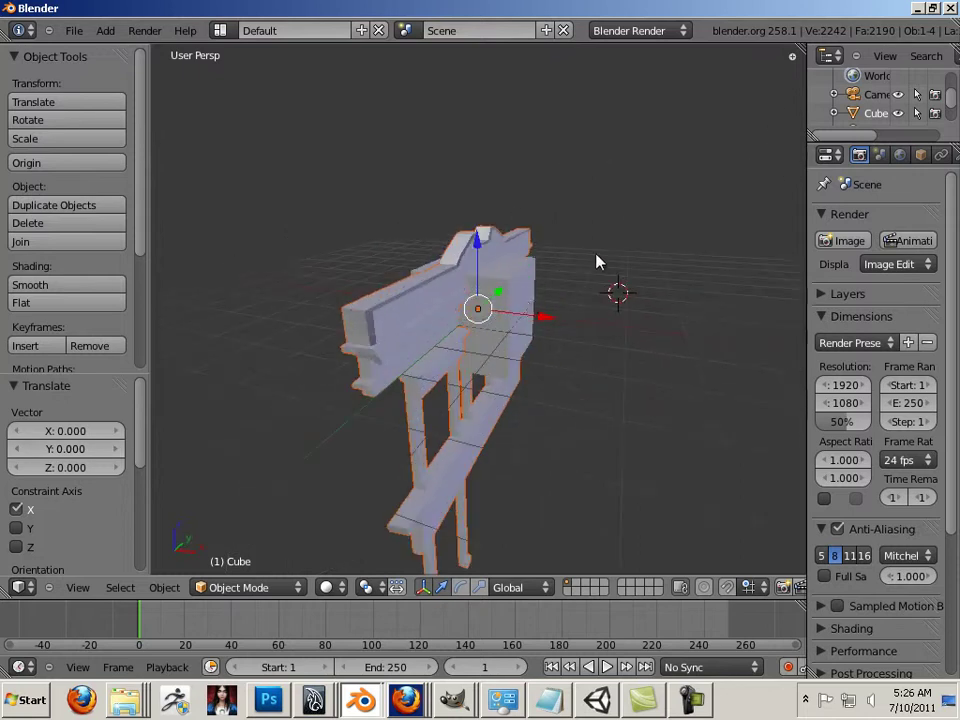
pyautogui.click(501, 358)
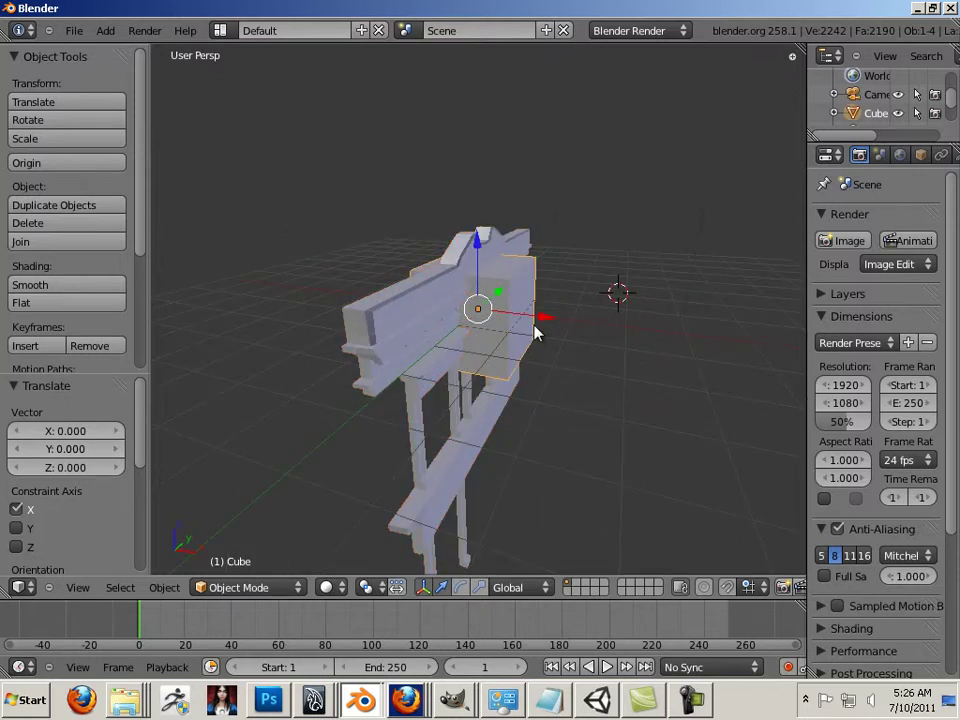
pyautogui.press('x')
pyautogui.click(538, 328)
# - Select the imported building decoration mesh and switch it to Edit Mode
pyautogui.keyDown('alt'); pyautogui.moveTo(525, 334); pyautogui.dragTo(414, 289); pyautogui.keyUp('alt')
pyautogui.rightClick(435, 214)
pyautogui.moveTo(435, 189); pyautogui.dragTo(424, 6)
pyautogui.keyDown('alt'); pyautogui.moveTo(467, 111); pyautogui.dragTo(407, 214); pyautogui.keyUp('alt')
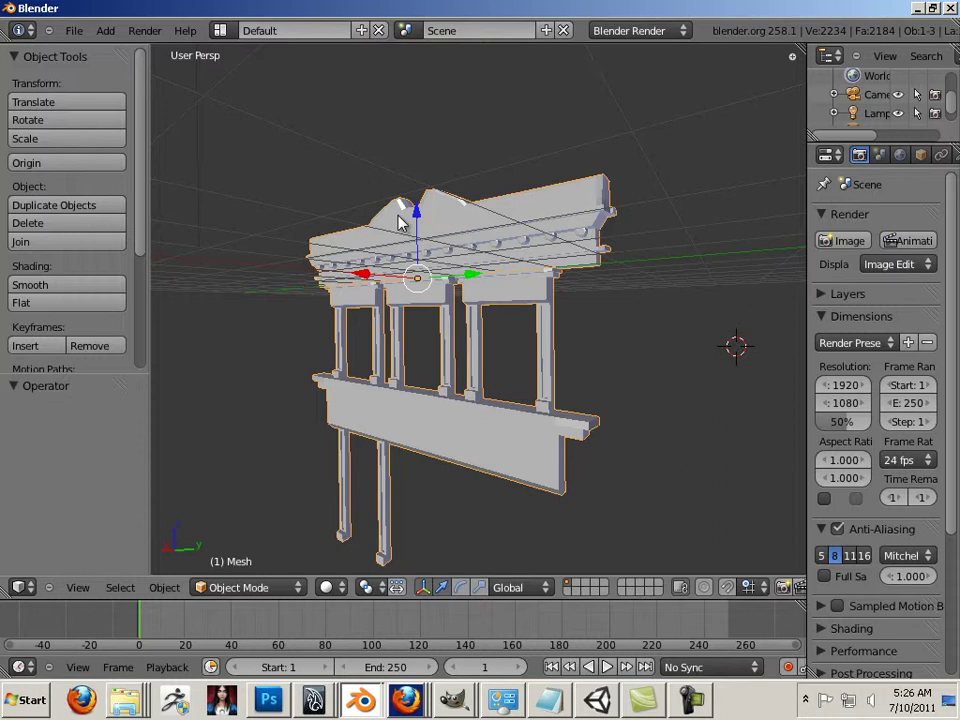
pyautogui.keyDown('alt'); pyautogui.moveTo(575, 362); pyautogui.dragTo(493, 406); pyautogui.keyUp('alt')
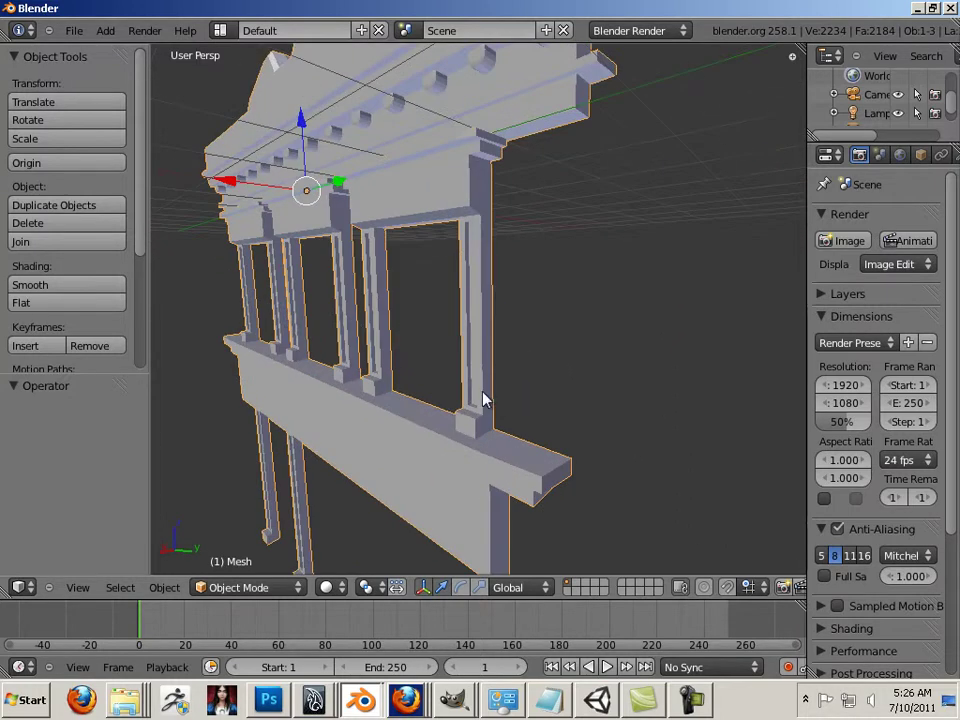
pyautogui.press('Tab')
# - Select two of the three connected window frames above the ledge and delete their faces, leaving one frame
pyautogui.rightClick(475, 219)
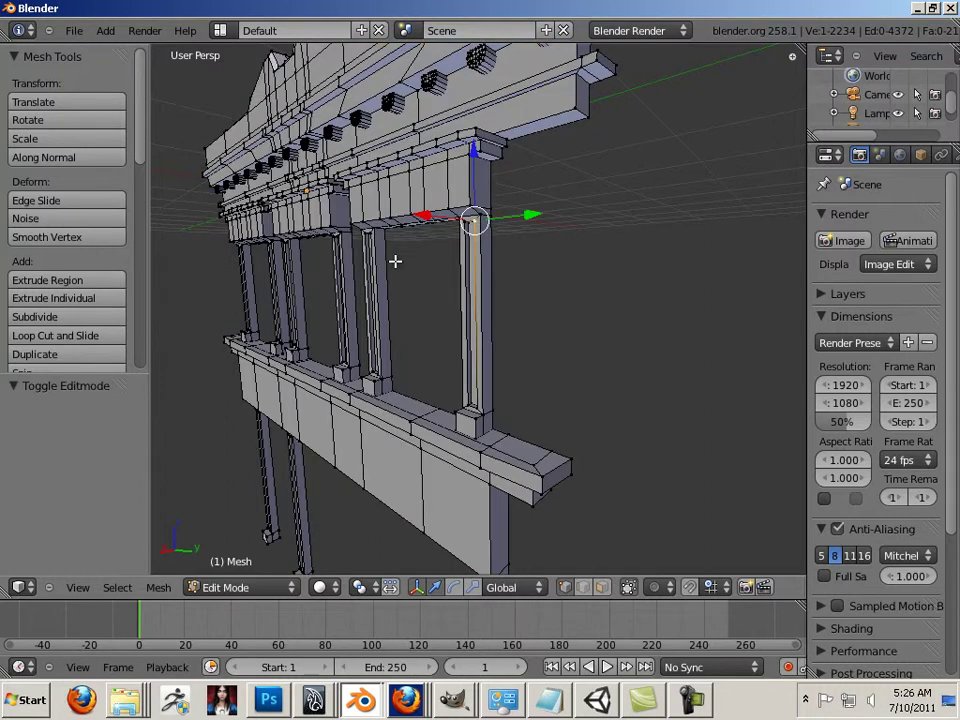
pyautogui.keyDown('alt'); pyautogui.moveTo(395, 261); pyautogui.dragTo(385, 224); pyautogui.keyUp('alt')
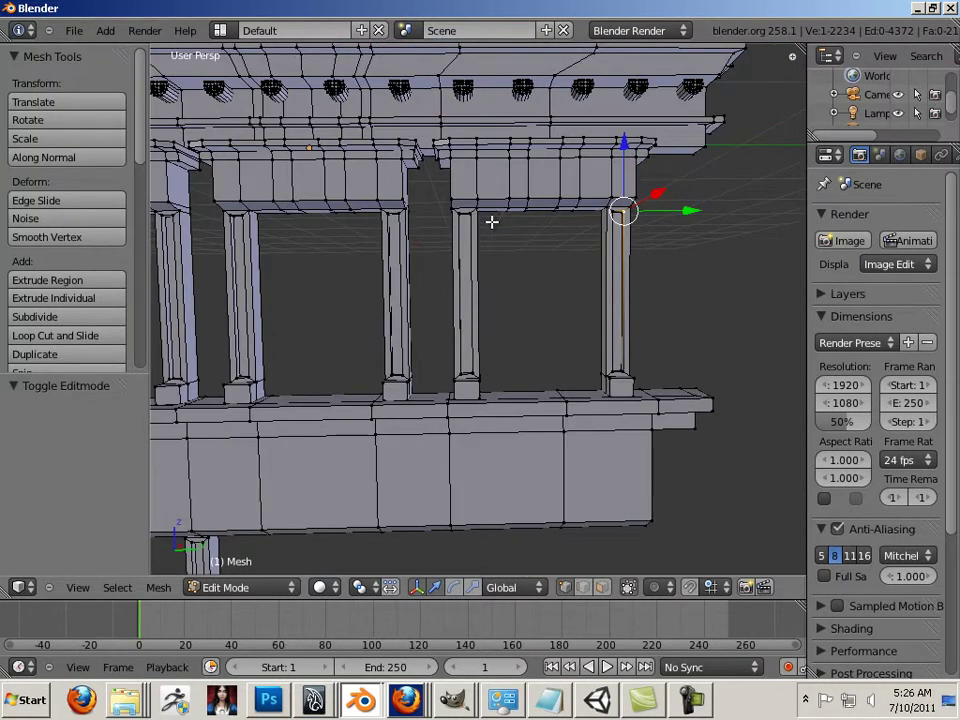
pyautogui.press('l')
pyautogui.press('l')
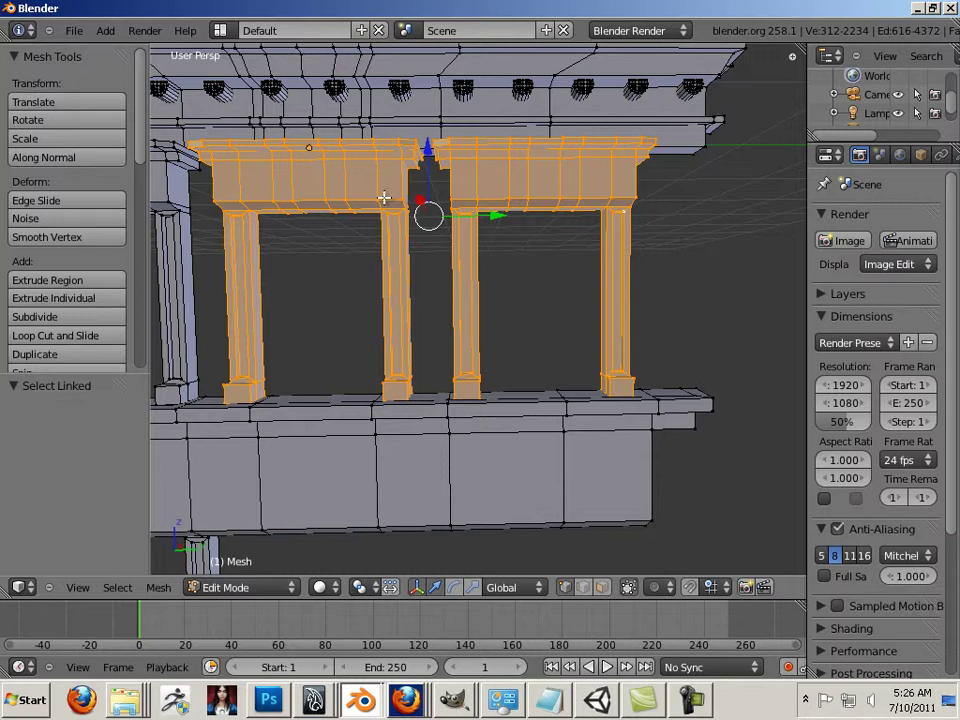
pyautogui.press('x')
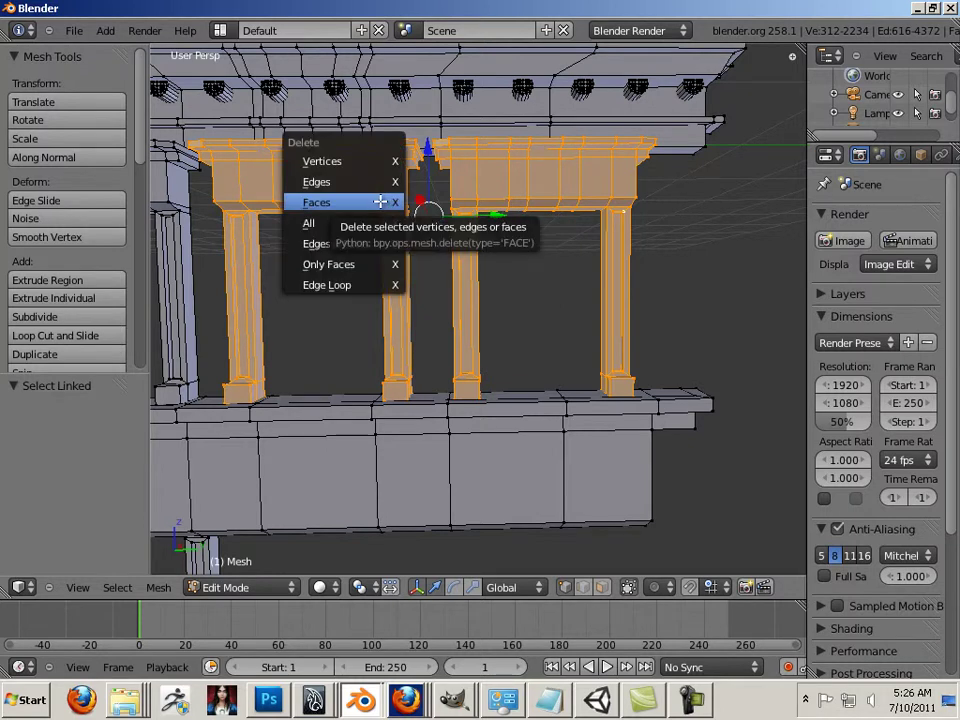
pyautogui.click(381, 201)
pyautogui.moveTo(387, 238); pyautogui.dragTo(552, 330, button='middle')
pyautogui.hotkey('ctrl', 'z')
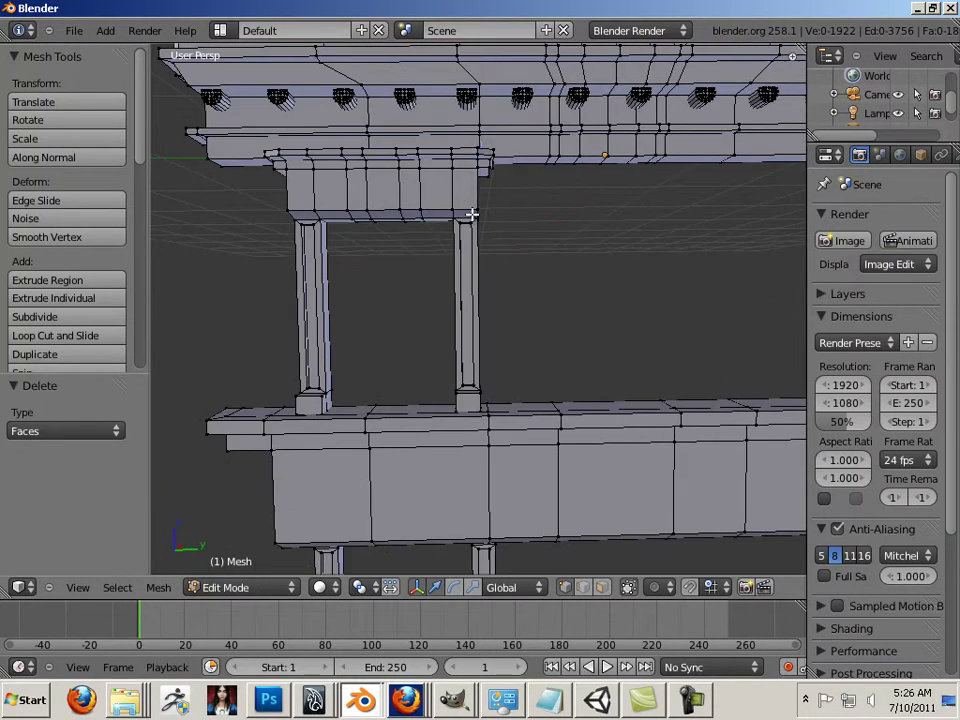
# - Move the remaining window frame out from the cornice and ledge by about -3.34 along Y
pyautogui.press('l')
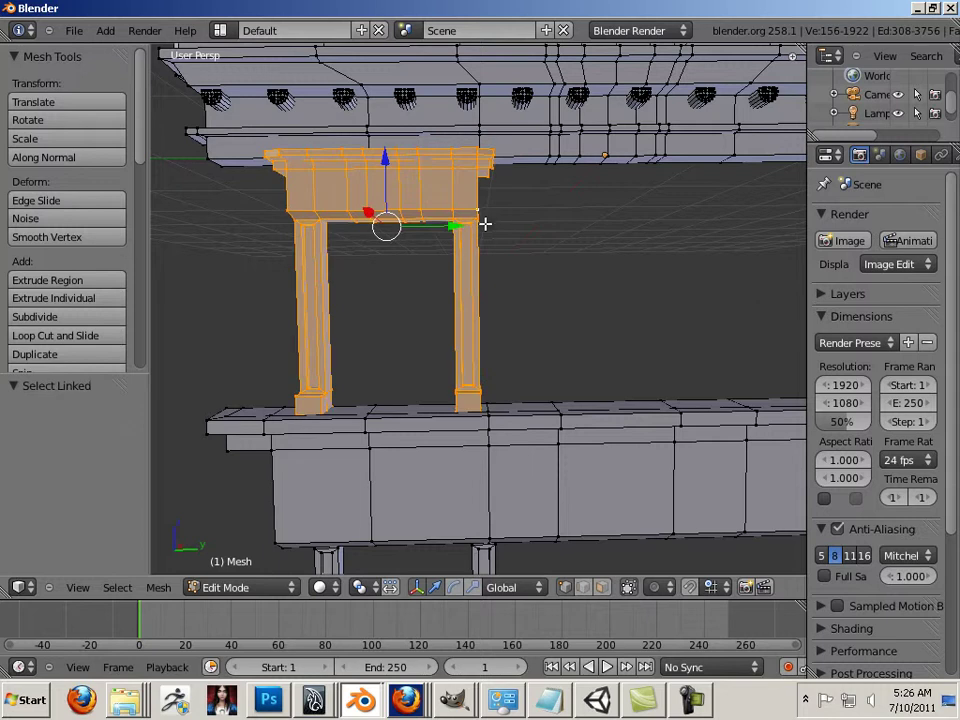
pyautogui.moveTo(451, 226); pyautogui.dragTo(75, 238)
pyautogui.scroll(2, 369, 193)
pyautogui.scroll(-3, 443, 255)
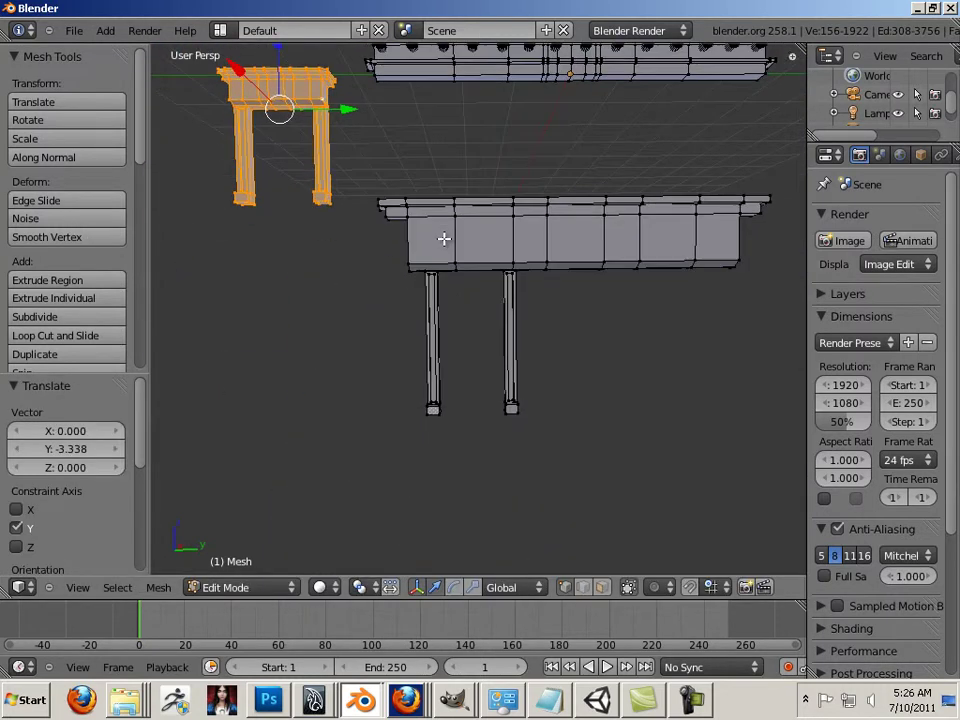
# - Select one of the two linked pillars under the ledge and delete its faces
pyautogui.scroll(2, 443, 238)
pyautogui.scroll(2, 472, 278)
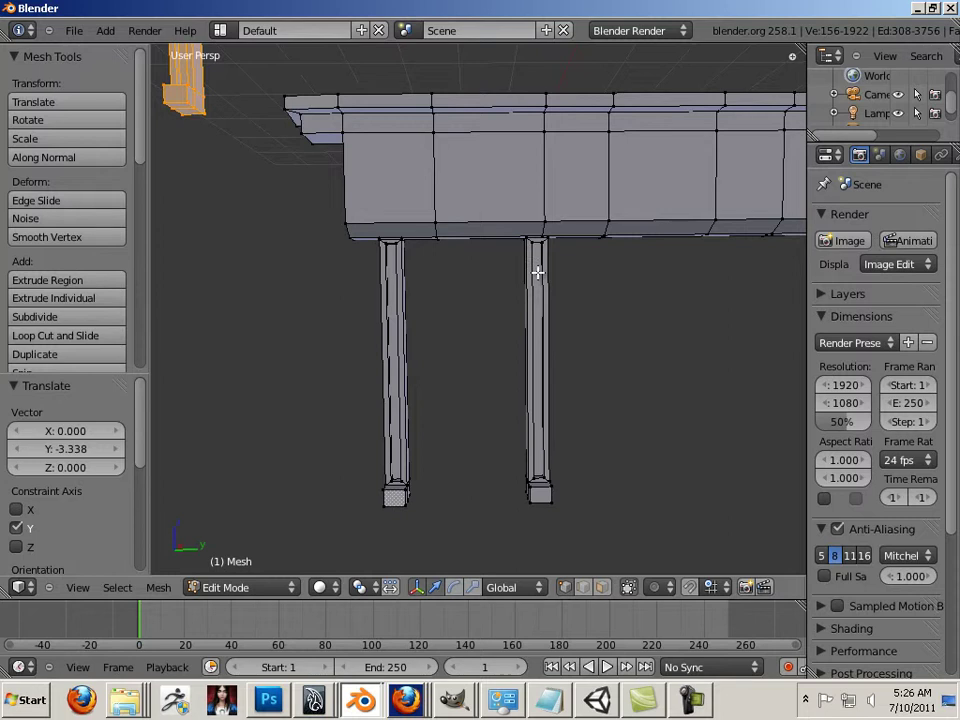
pyautogui.press('a')
pyautogui.rightClick(549, 487)
pyautogui.hotkey('ctrl', 'l')
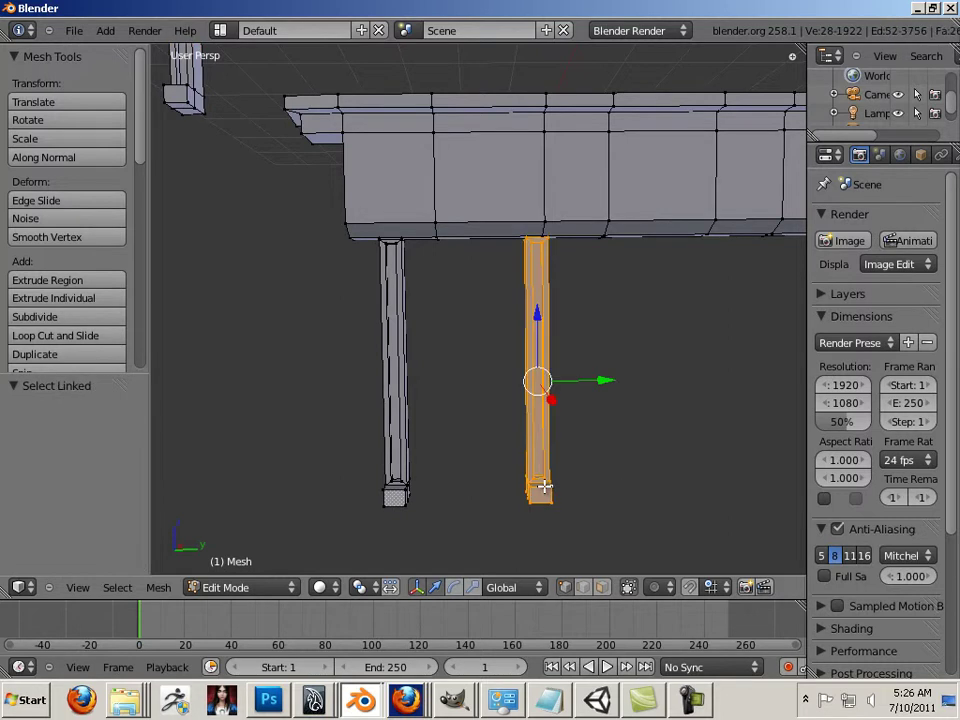
pyautogui.press('x')
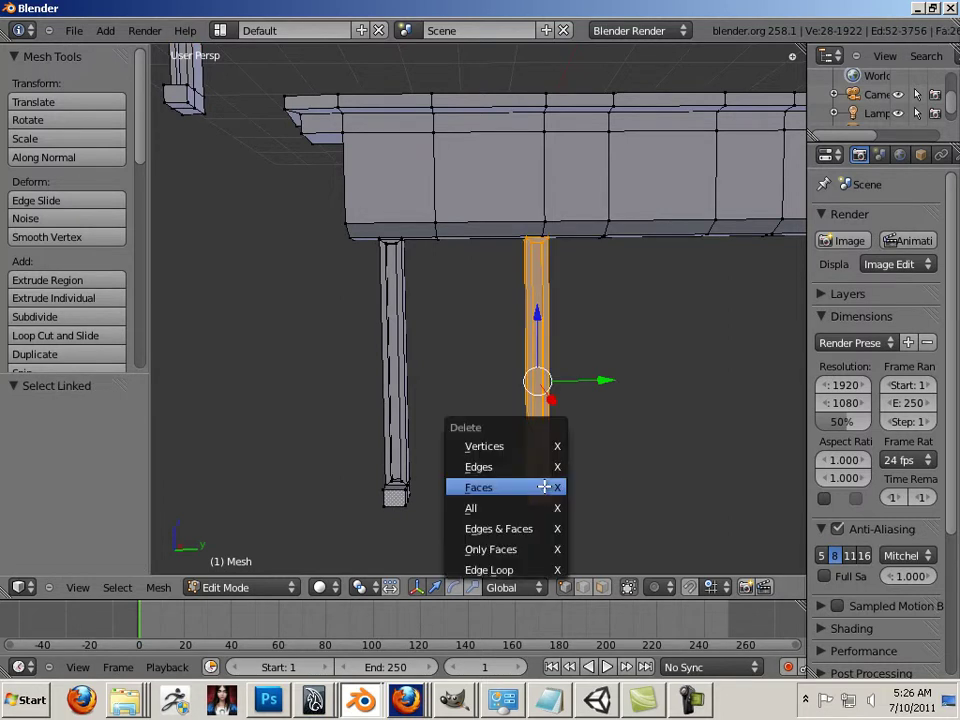
pyautogui.click(543, 487)
# - Move the remaining lower pillar clear of the ledge by about -2.69 along Y
pyautogui.rightClick(405, 488)
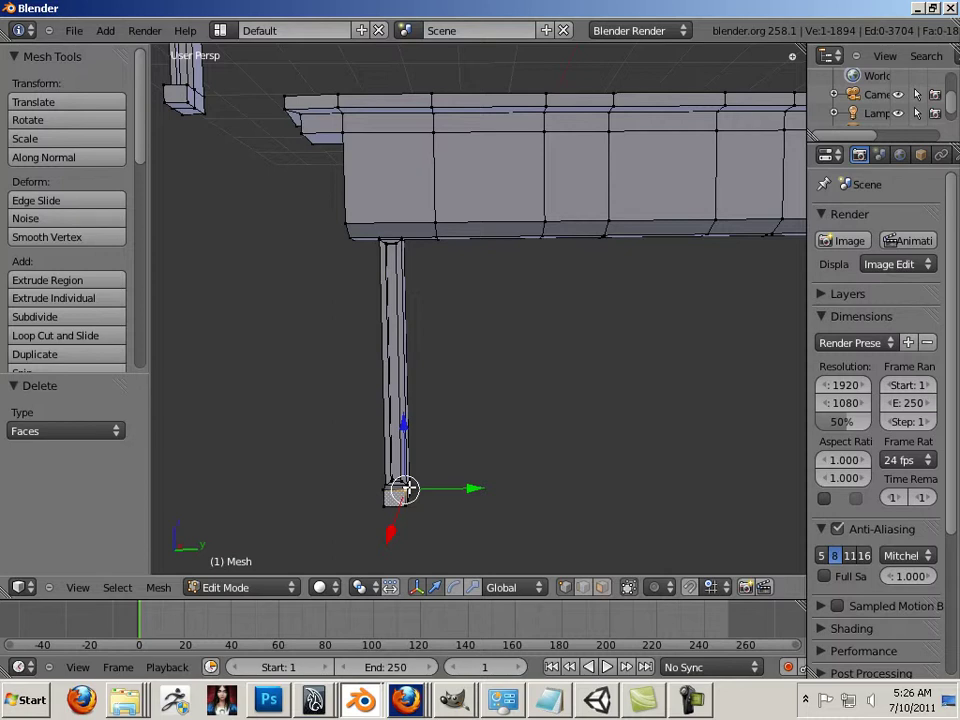
pyautogui.press('x')
pyautogui.press('Escape')
pyautogui.press('a')
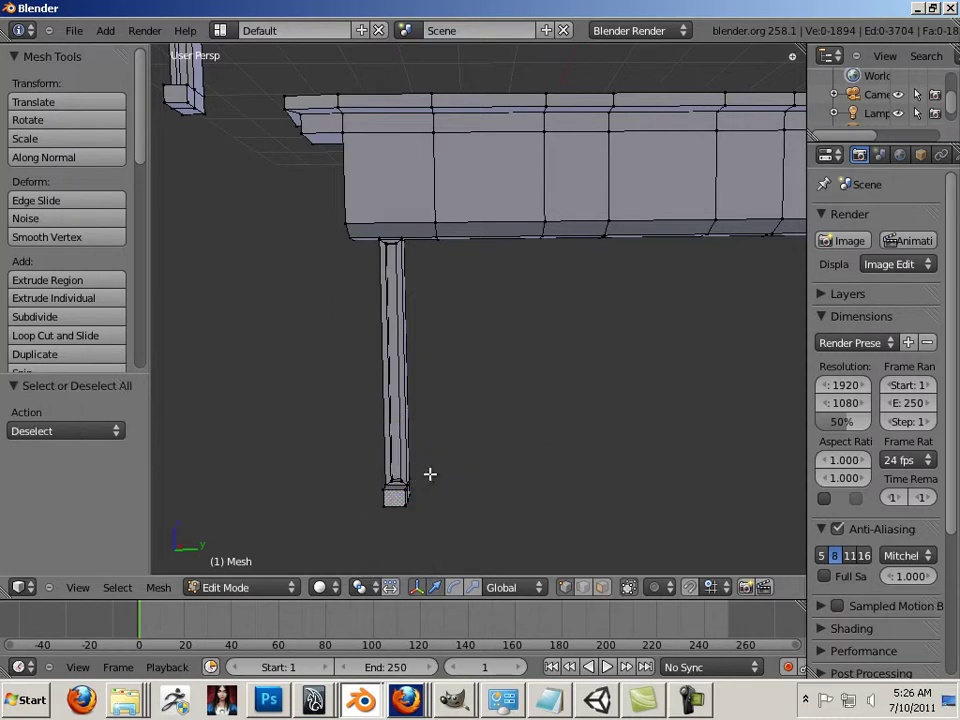
pyautogui.press('l')
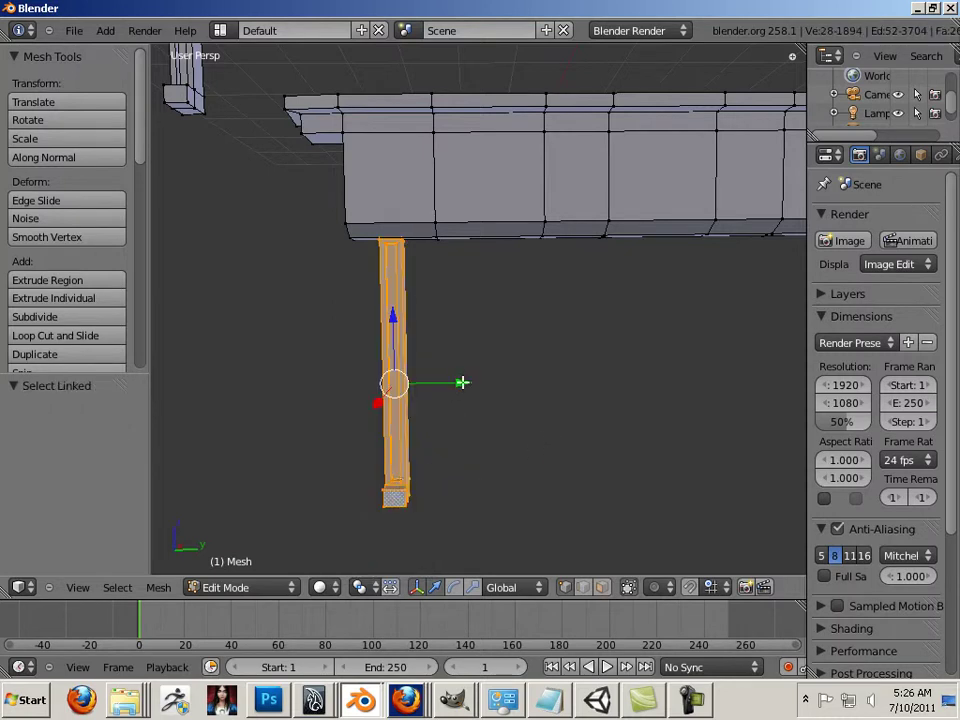
pyautogui.moveTo(462, 382); pyautogui.dragTo(210, 317)
pyautogui.moveTo(289, 319); pyautogui.dragTo(358, 420, button='middle')
pyautogui.scroll(-4, 263, 361)
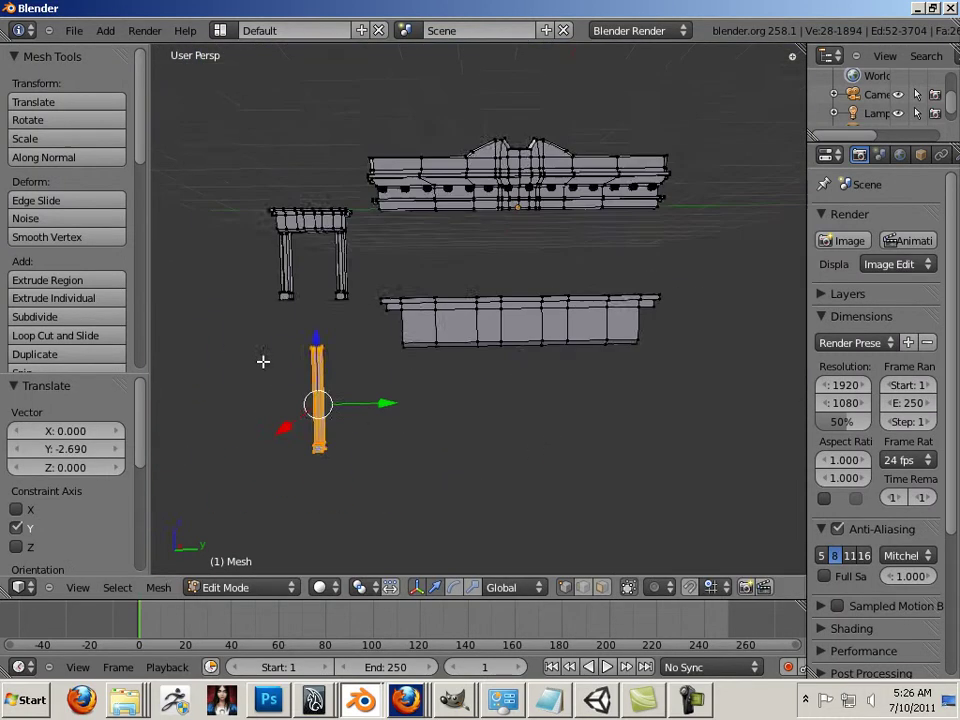
# - Select a vertex on the ledge's front face and examine the ledge's edges from both ends and the front
pyautogui.moveTo(263, 361); pyautogui.dragTo(280, 350, button='middle')
pyautogui.rightClick(428, 310)
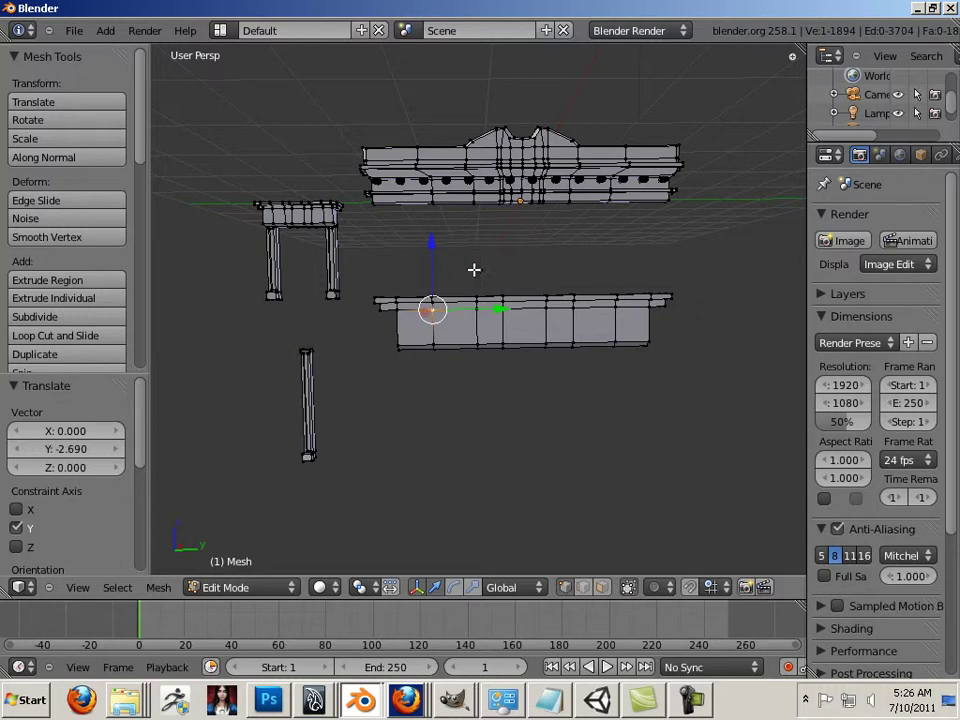
pyautogui.moveTo(474, 269); pyautogui.dragTo(522, 297, button='middle')
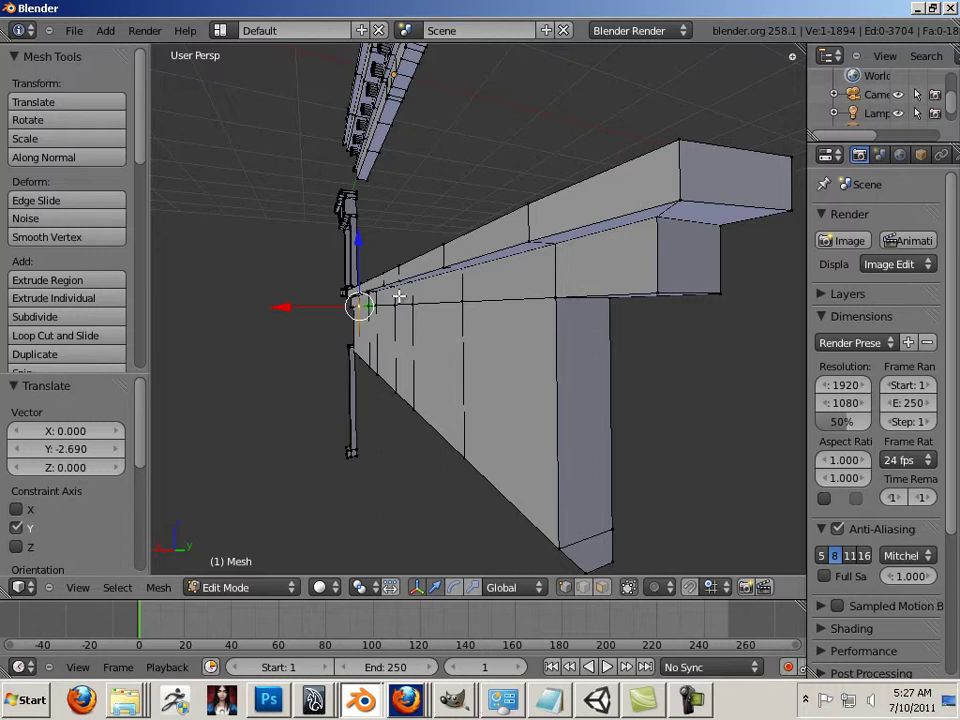
pyautogui.moveTo(398, 296); pyautogui.dragTo(355, 268, button='middle')
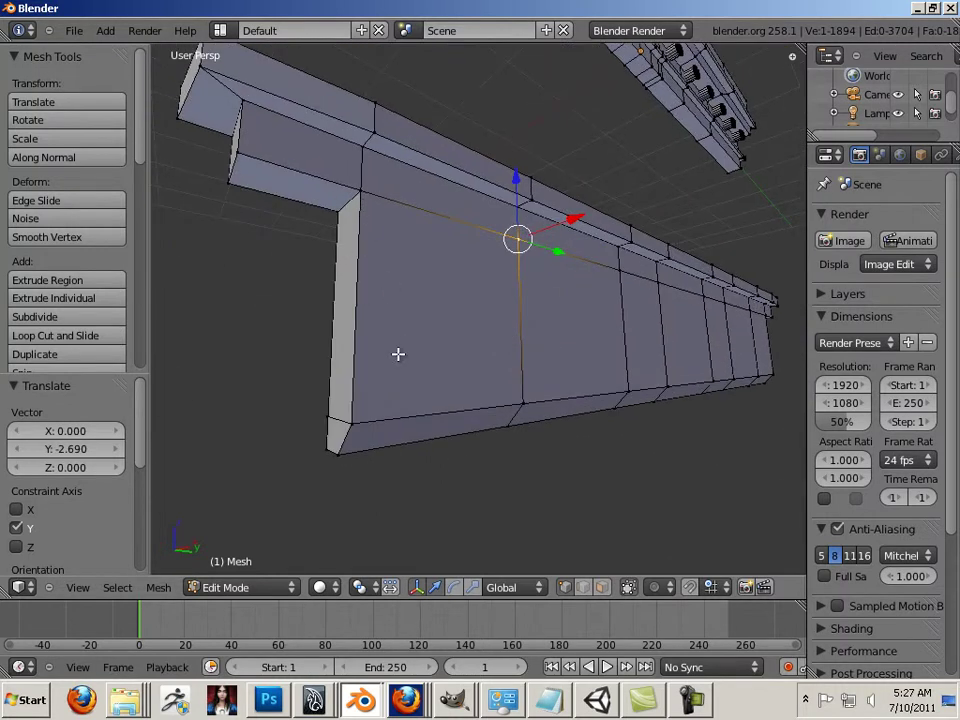
pyautogui.moveTo(398, 342); pyautogui.dragTo(253, 332, button='middle')
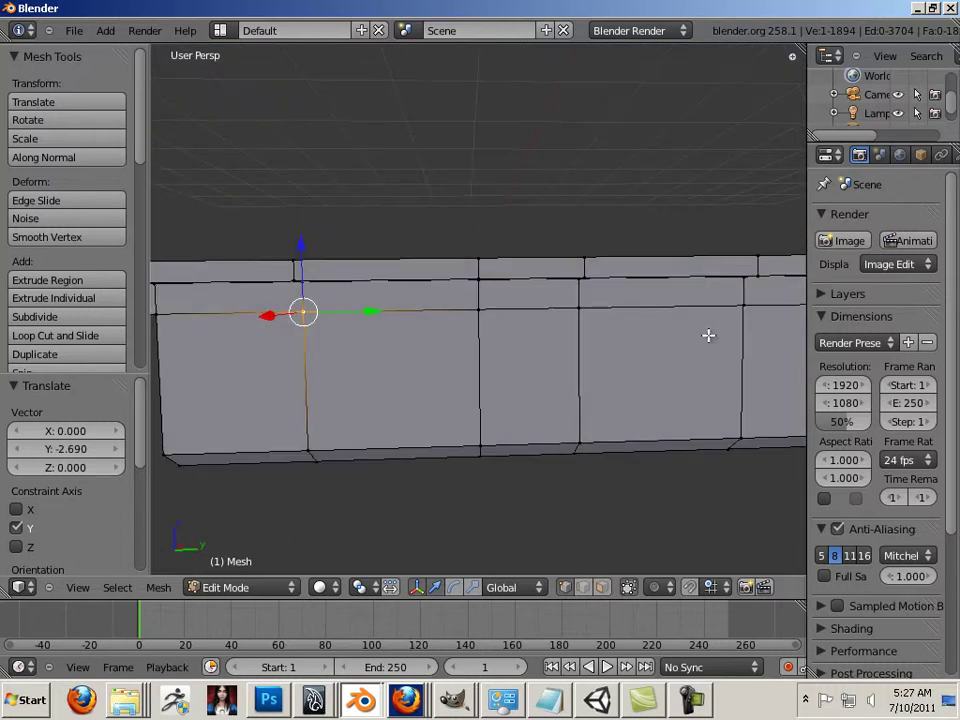
# - Try moving the selected ledge vertex about 0.47 along Y and undo the move
pyautogui.moveTo(296, 302); pyautogui.dragTo(369, 294)
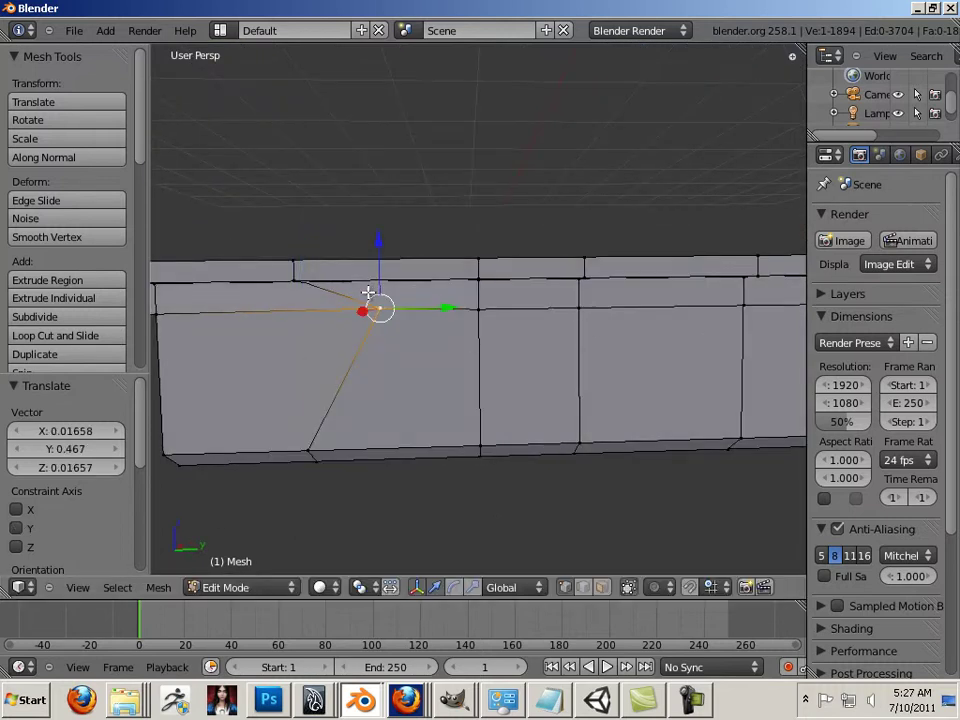
pyautogui.hotkey('ctrl', 'z')
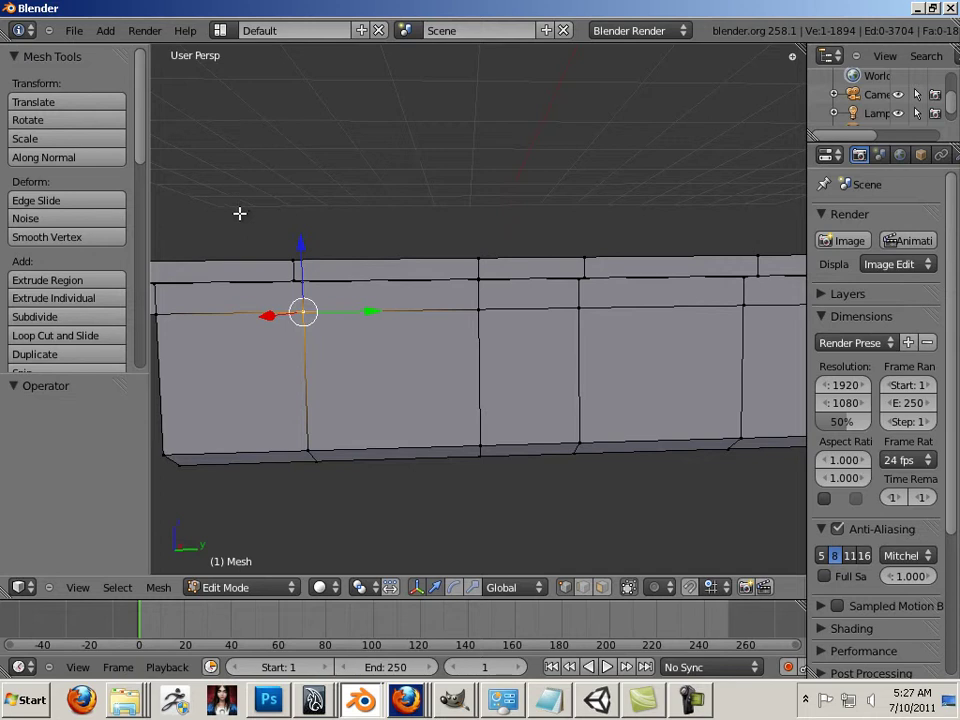
pyautogui.moveTo(240, 213); pyautogui.dragTo(338, 207, button='middle')
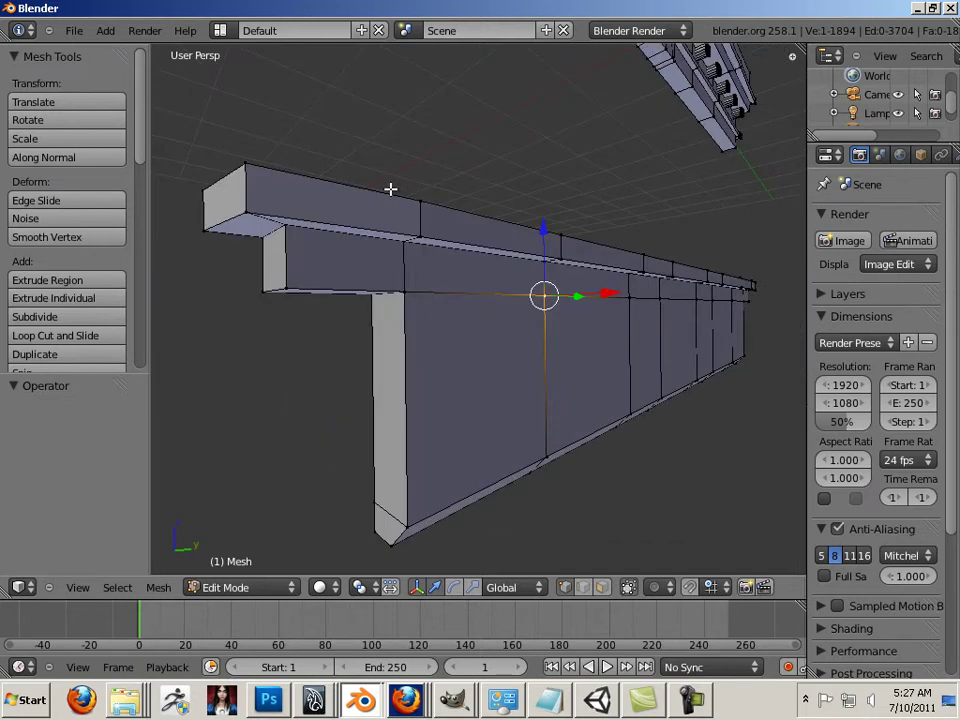
pyautogui.moveTo(384, 174); pyautogui.dragTo(384, 165, button='middle')
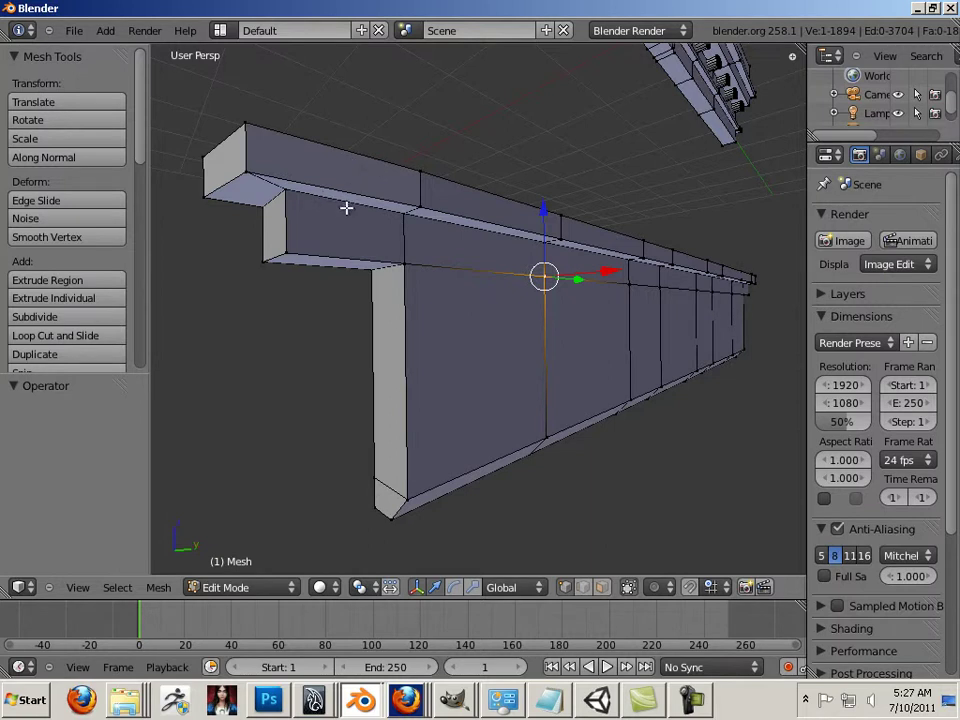
# - Select the linked crown piece on top of the cornice and raise it by about 1.171 along Z
pyautogui.moveTo(353, 184); pyautogui.dragTo(238, 184, button='middle')
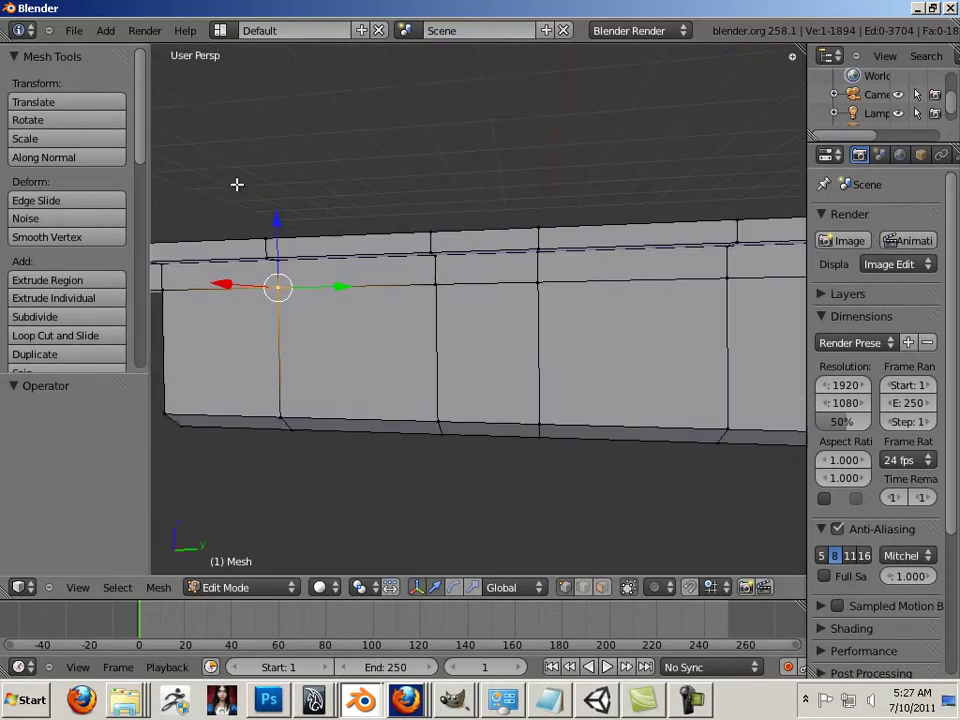
pyautogui.moveTo(688, 283); pyautogui.dragTo(632, 373, button='middle')
pyautogui.scroll(-5, 632, 373)
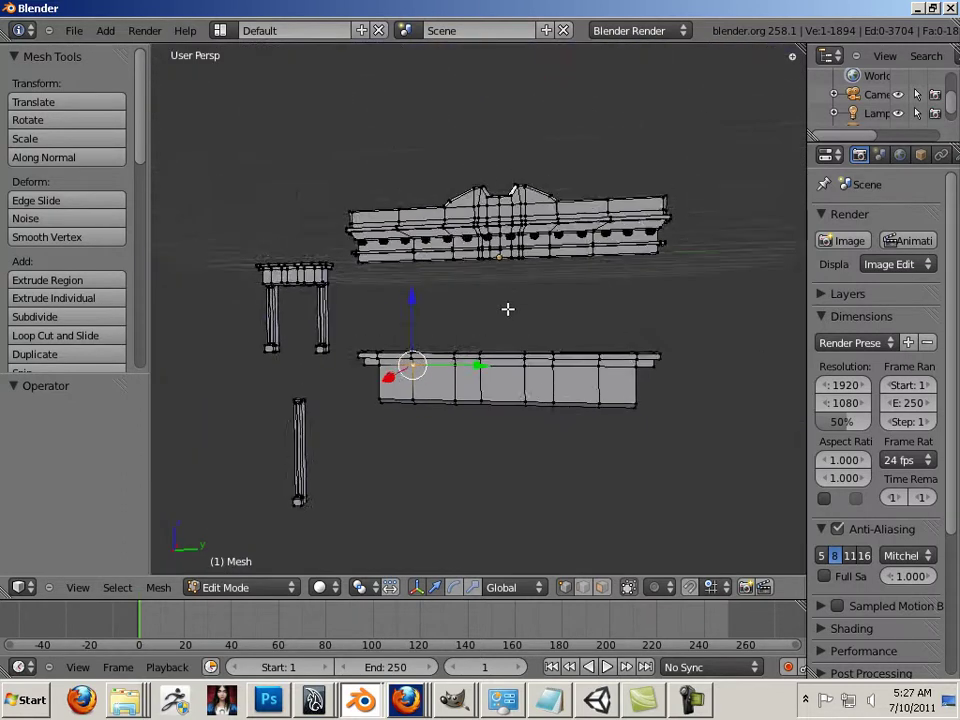
pyautogui.moveTo(508, 309); pyautogui.dragTo(480, 362, button='middle')
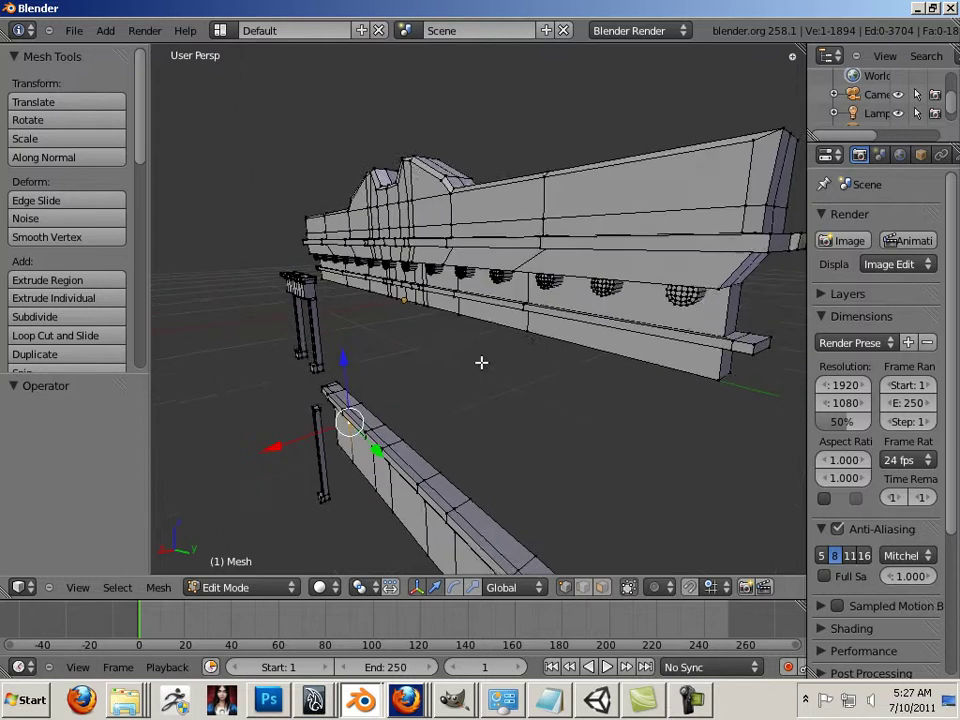
pyautogui.rightClick(444, 212)
pyautogui.press('l')
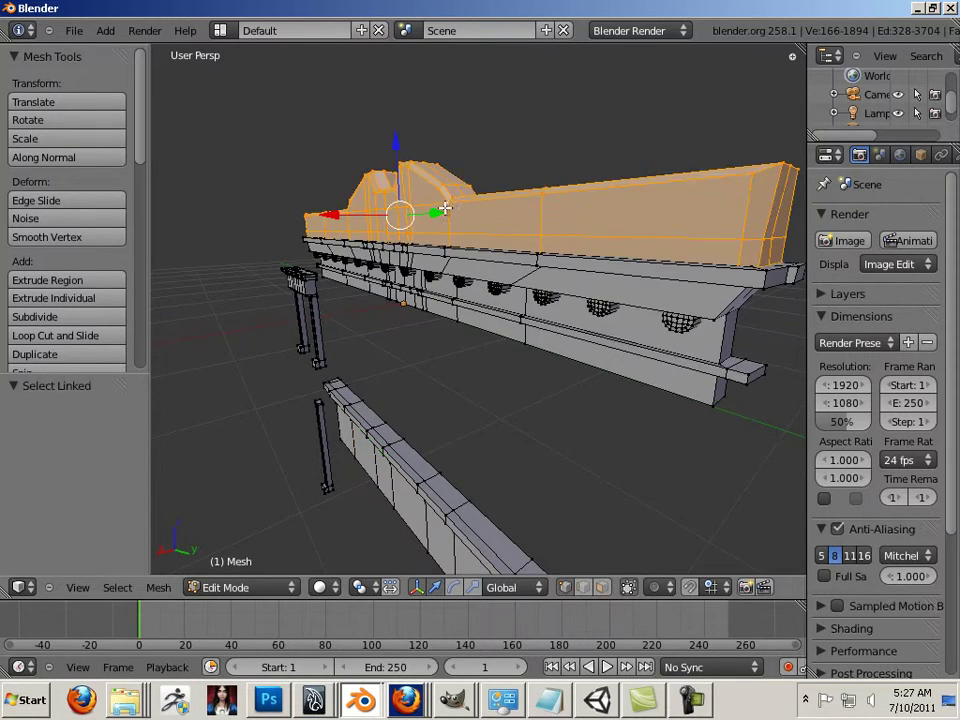
pyautogui.moveTo(395, 149); pyautogui.dragTo(303, 80)
# - Select all vertices of the middle cornice beam, including its row of round pegs
pyautogui.moveTo(332, 146); pyautogui.dragTo(459, 250, button='middle')
pyautogui.rightClick(459, 250)
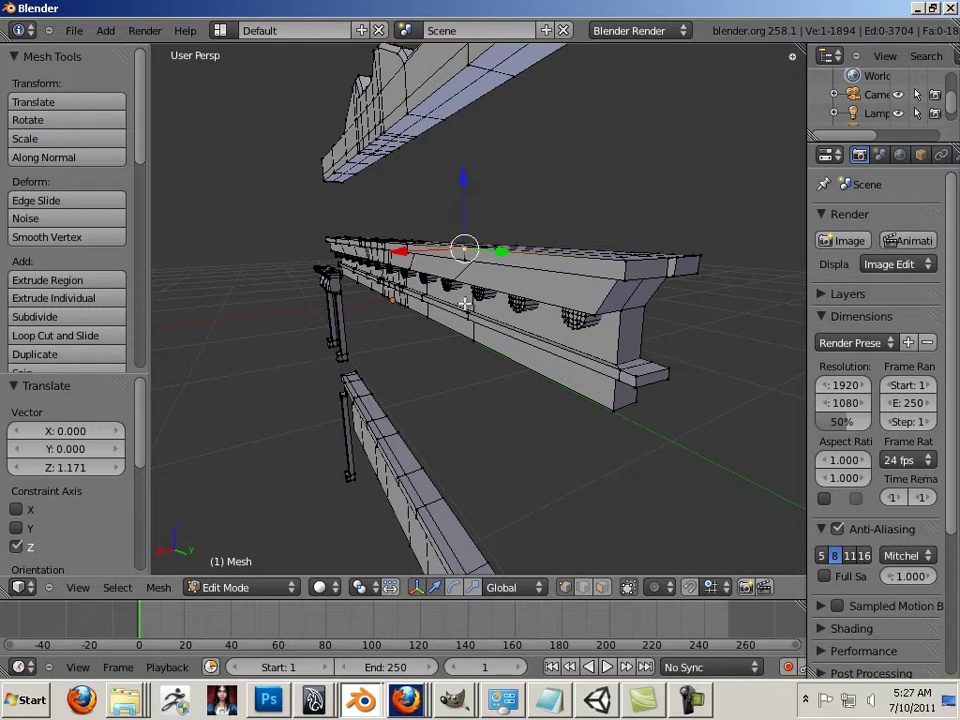
pyautogui.moveTo(465, 303); pyautogui.dragTo(627, 310, button='middle')
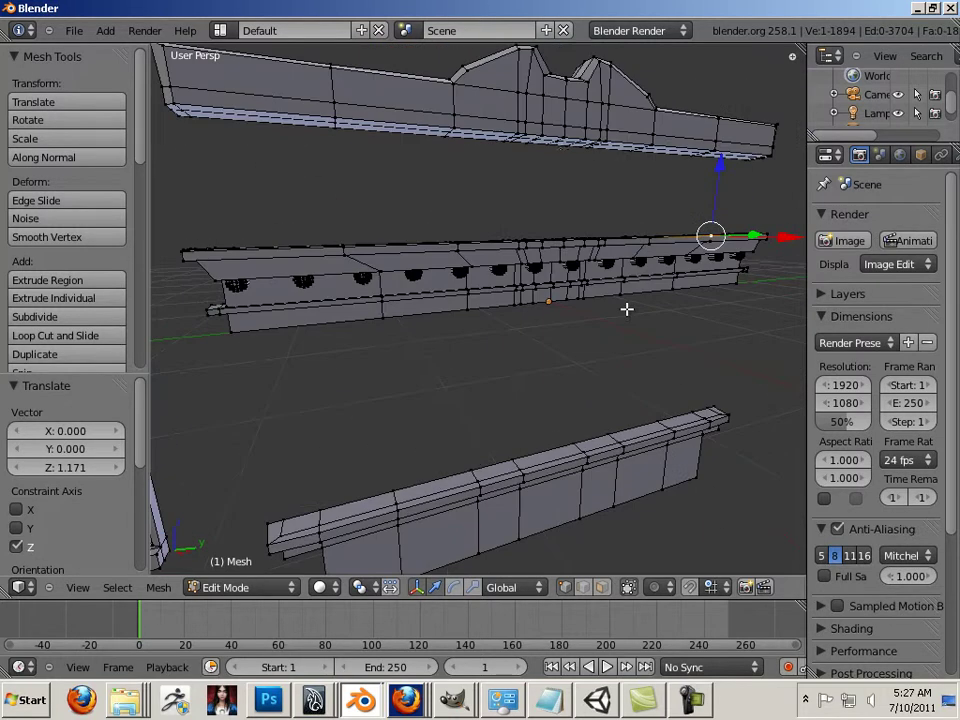
pyautogui.rightClick(545, 127)
pyautogui.moveTo(501, 258); pyautogui.dragTo(625, 266, button='middle')
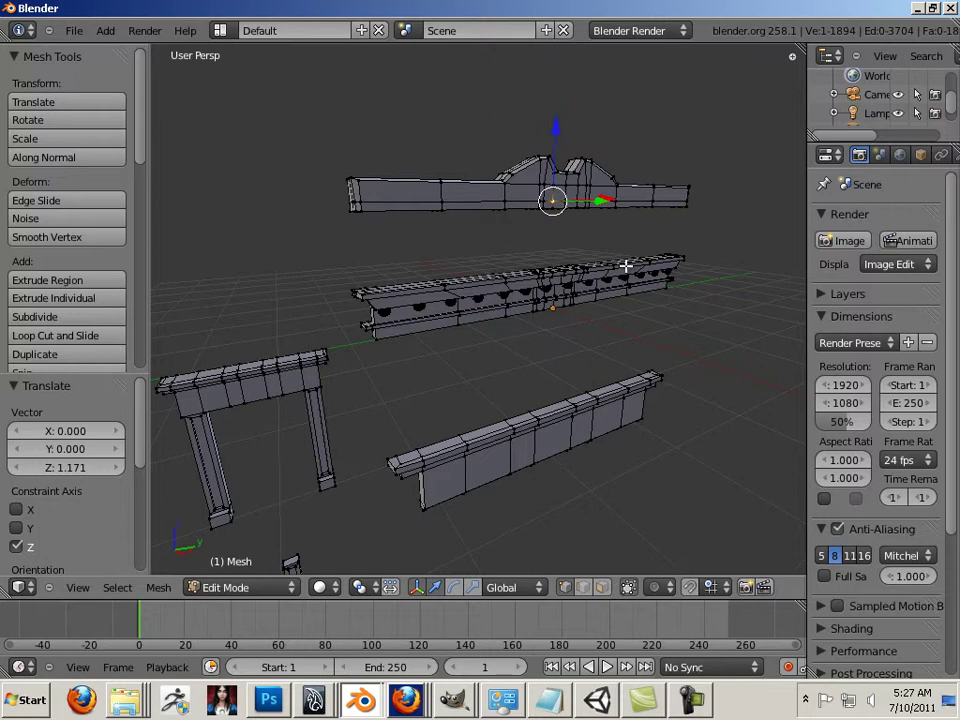
pyautogui.moveTo(522, 280); pyautogui.dragTo(323, 240, button='middle')
pyautogui.moveTo(332, 258); pyautogui.dragTo(709, 345)
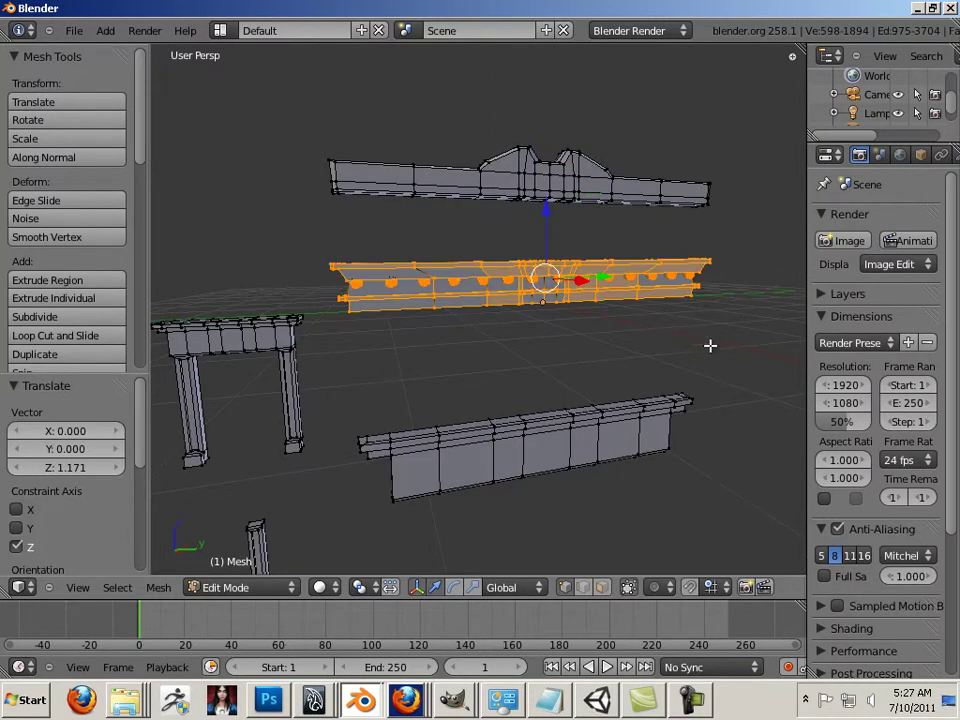
# - Examine the cornice's pegs and lower faces from below along its full length, and deselect everything
pyautogui.scroll(4, 602, 326)
pyautogui.moveTo(609, 331); pyautogui.dragTo(429, 296, button='middle')
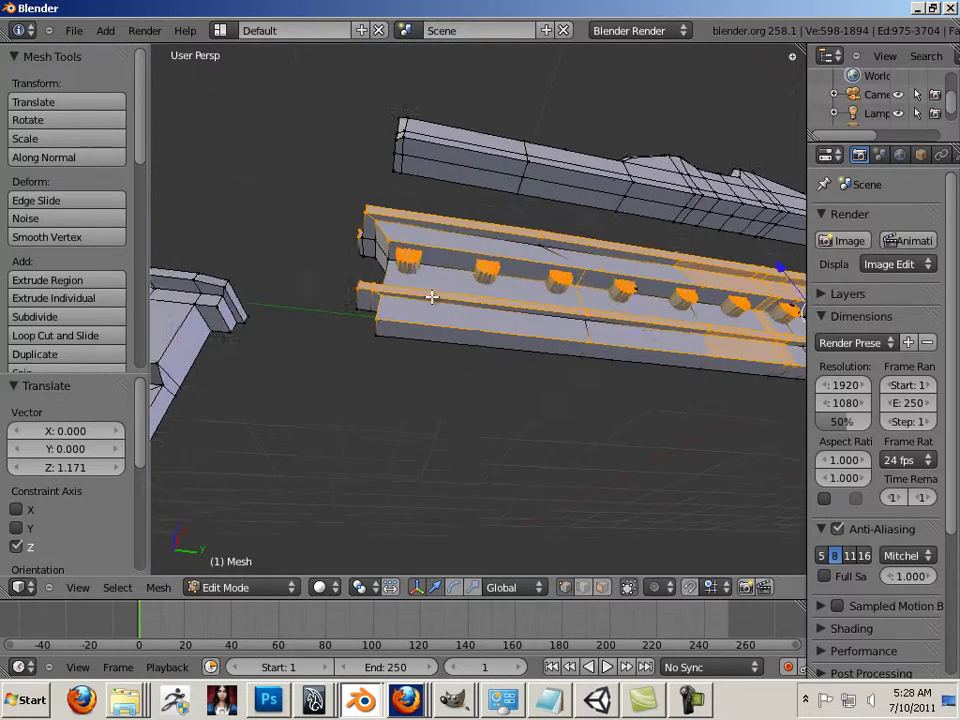
pyautogui.scroll(3, 454, 296)
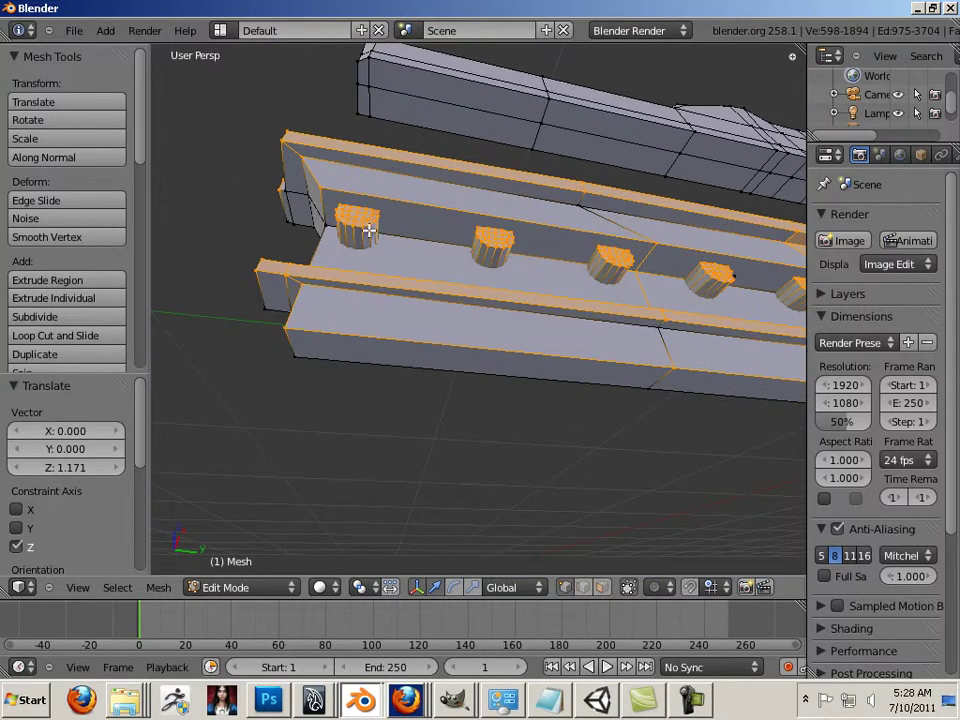
pyautogui.moveTo(651, 299); pyautogui.dragTo(396, 347, button='middle')
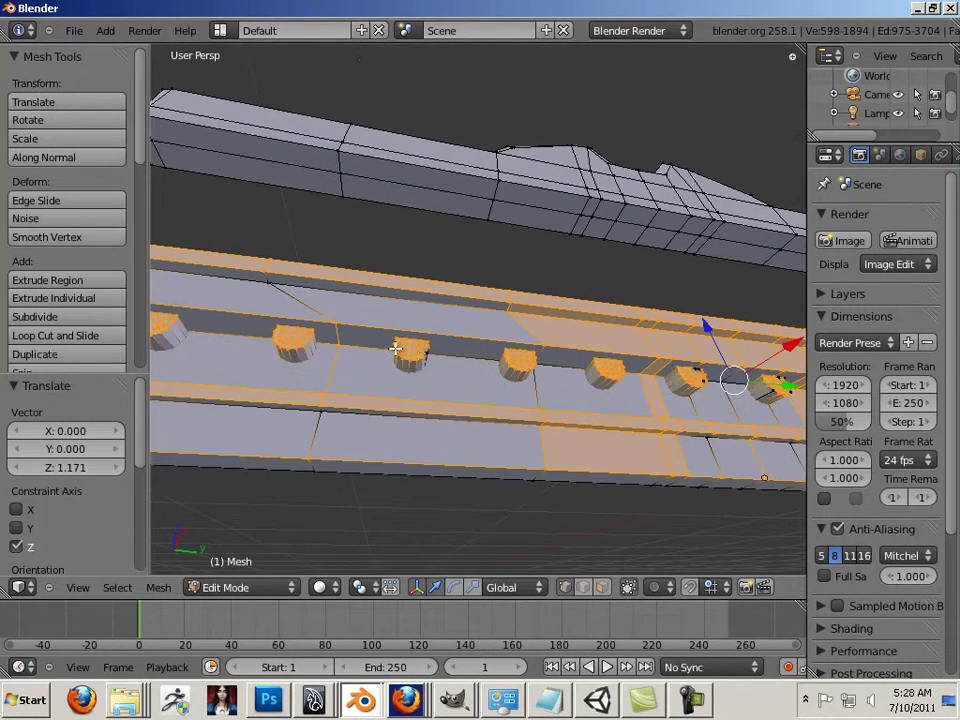
pyautogui.moveTo(564, 364); pyautogui.dragTo(427, 355, button='middle')
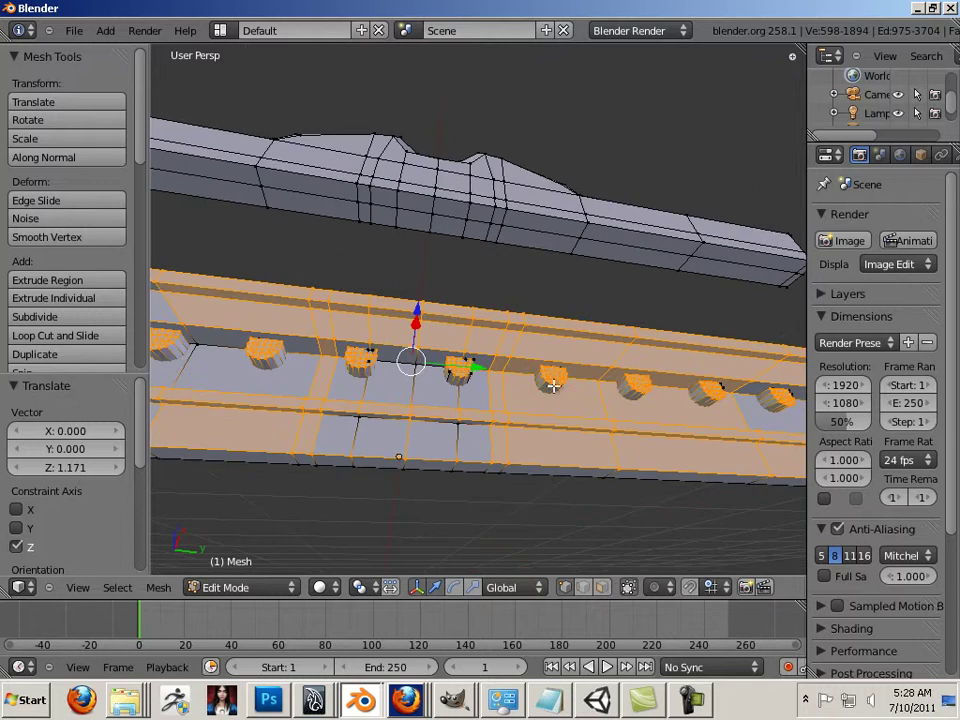
pyautogui.moveTo(553, 386); pyautogui.dragTo(453, 317, button='middle')
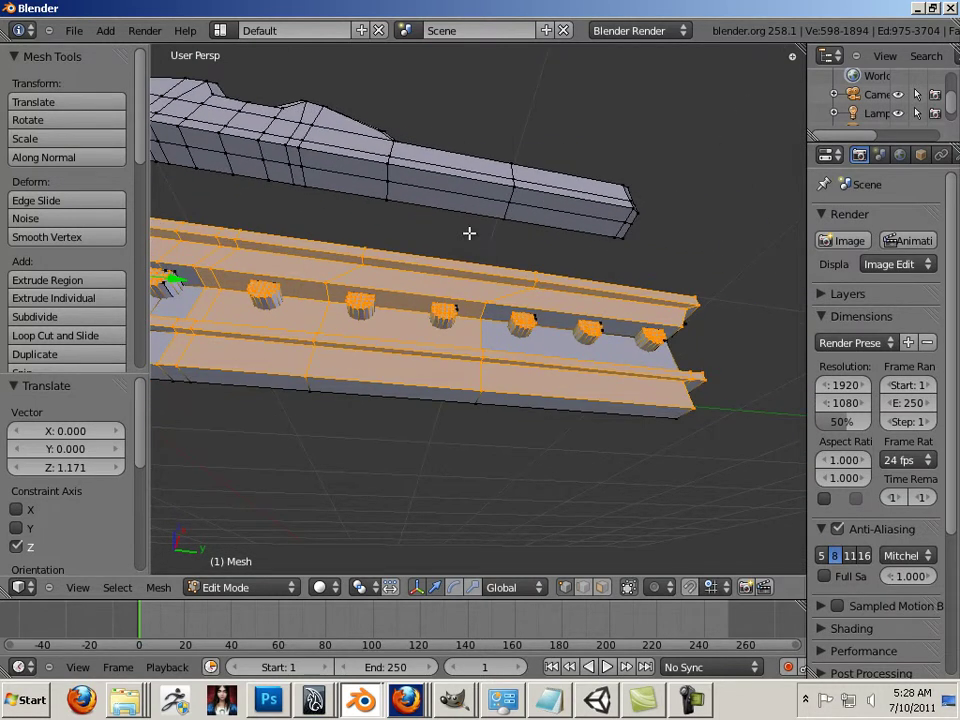
pyautogui.moveTo(469, 233); pyautogui.dragTo(439, 302, button='middle')
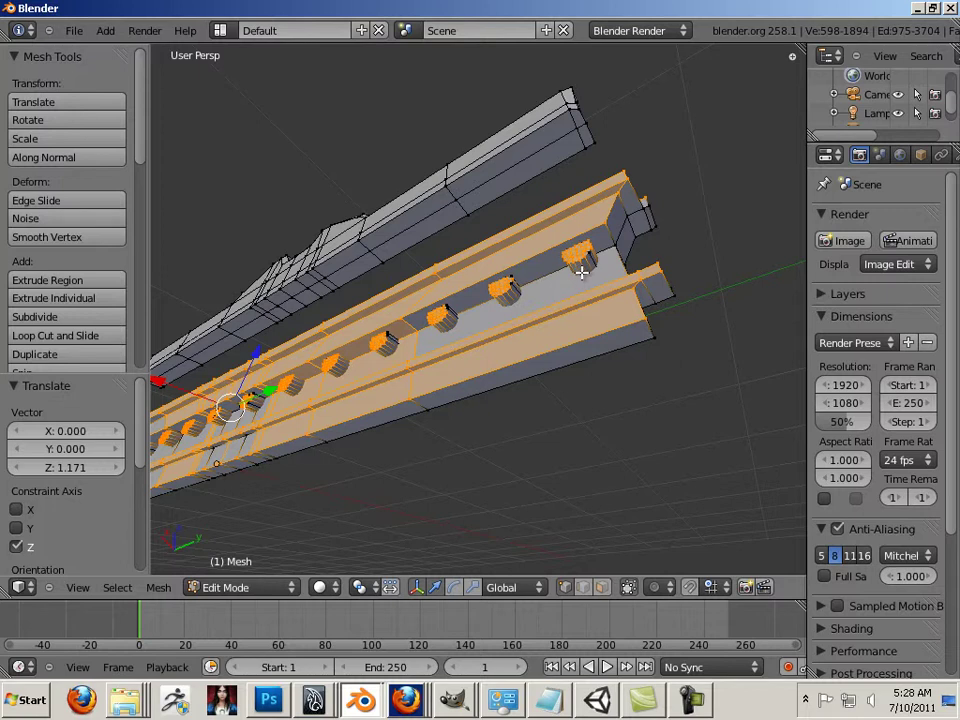
pyautogui.moveTo(573, 273); pyautogui.dragTo(529, 331, button='middle')
pyautogui.scroll(-5, 433, 345)
pyautogui.press('a')
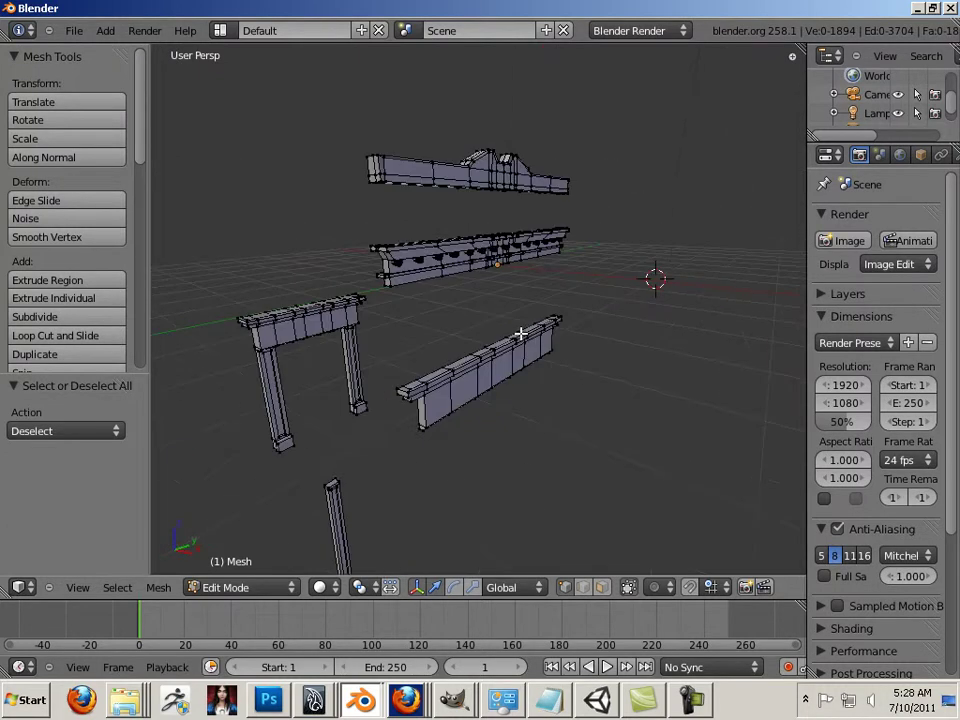
# - Examine the separated crown, cornice and ledge pieces from above, below and the end for remaining cleanup
pyautogui.scroll(3, 420, 328)
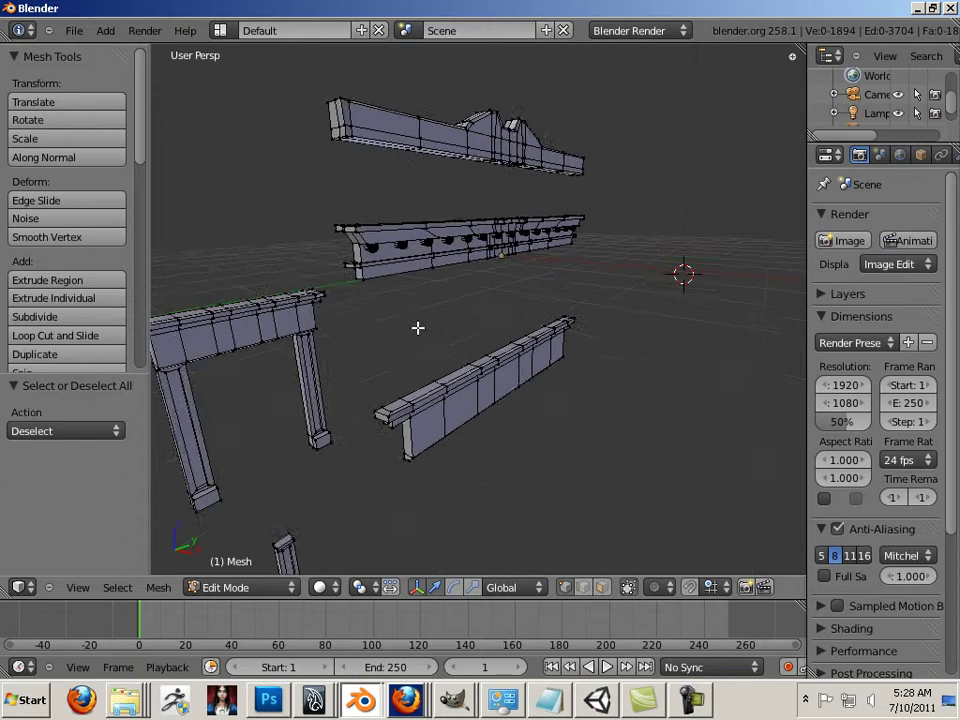
pyautogui.moveTo(407, 320); pyautogui.dragTo(479, 420, button='middle')
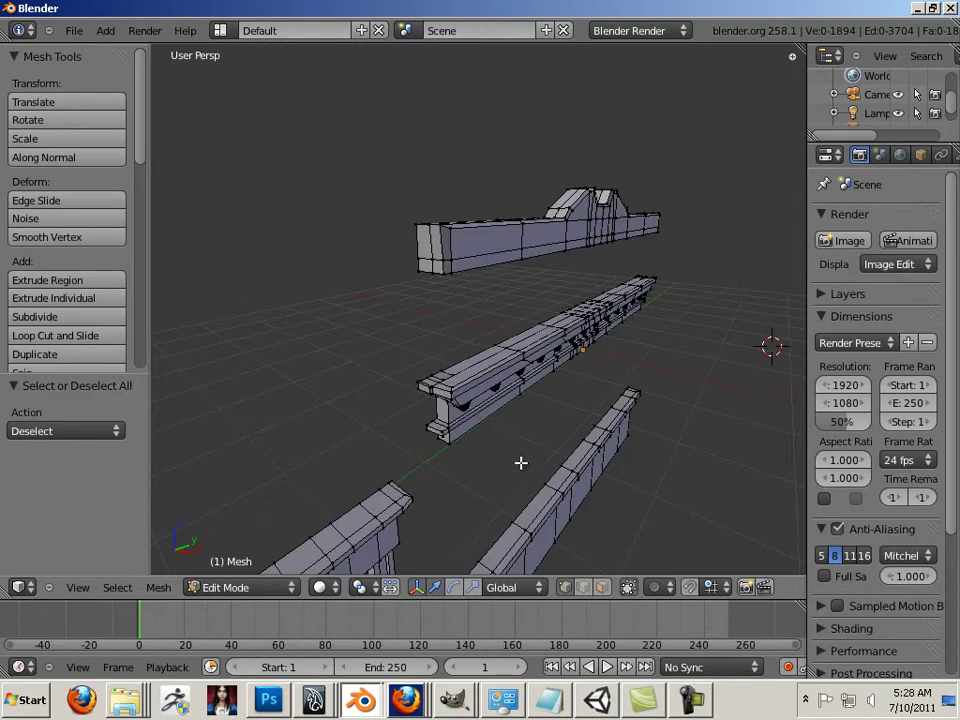
pyautogui.moveTo(521, 463); pyautogui.dragTo(554, 410, button='middle')
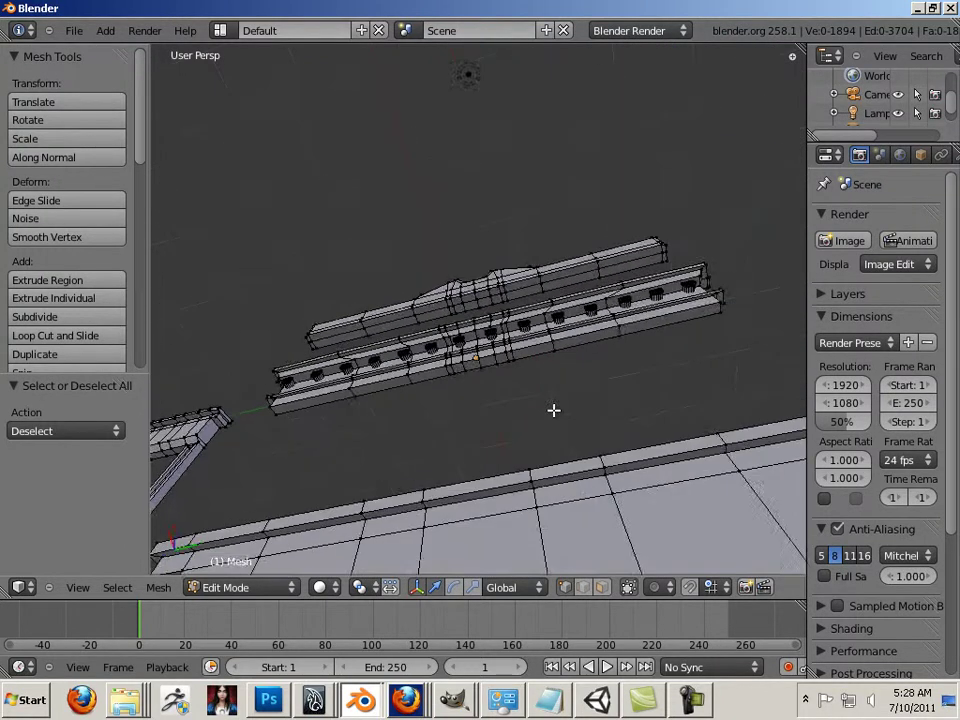
pyautogui.moveTo(478, 392); pyautogui.dragTo(518, 377, button='middle')
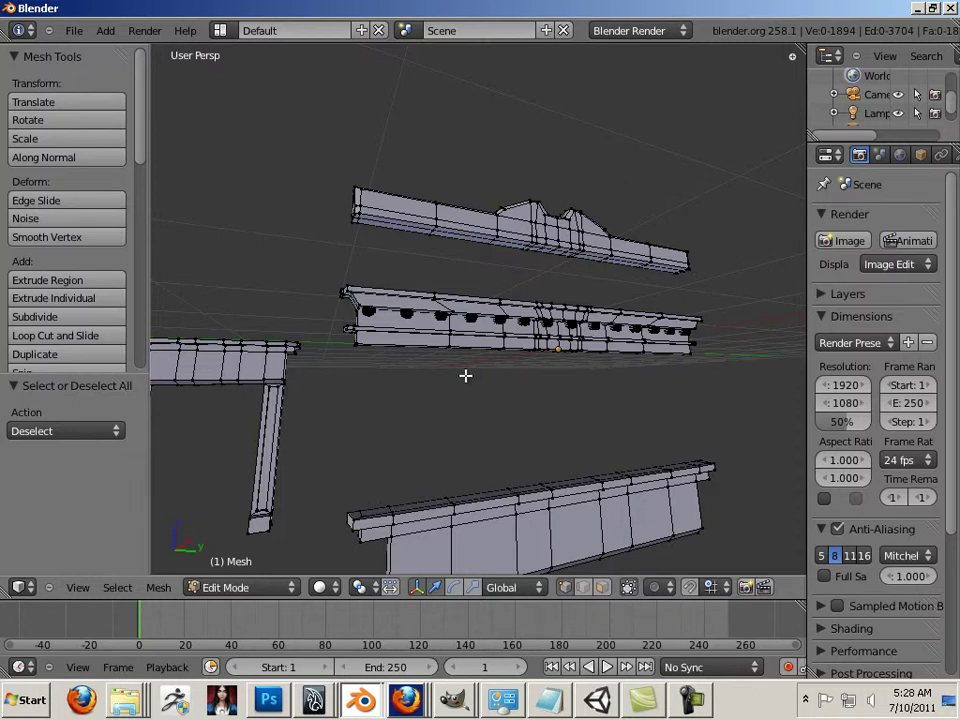
pyautogui.moveTo(465, 375); pyautogui.dragTo(445, 275, button='middle')
pyautogui.moveTo(424, 369); pyautogui.dragTo(443, 386, button='middle')
pyautogui.moveTo(624, 393); pyautogui.dragTo(510, 409, button='middle')
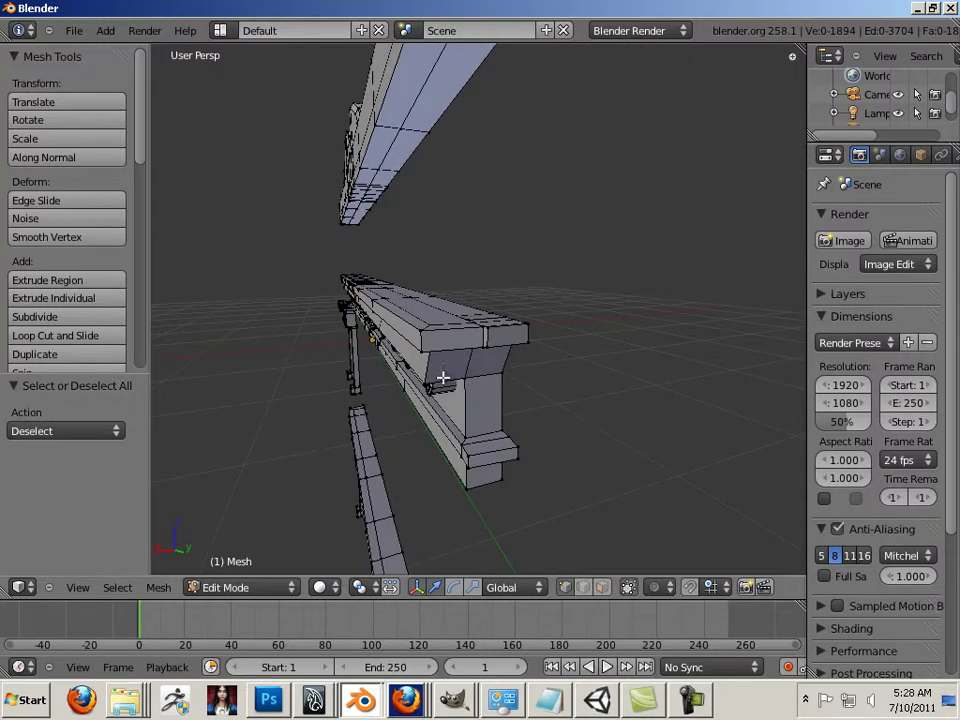
pyautogui.moveTo(443, 378); pyautogui.dragTo(531, 279, button='middle')
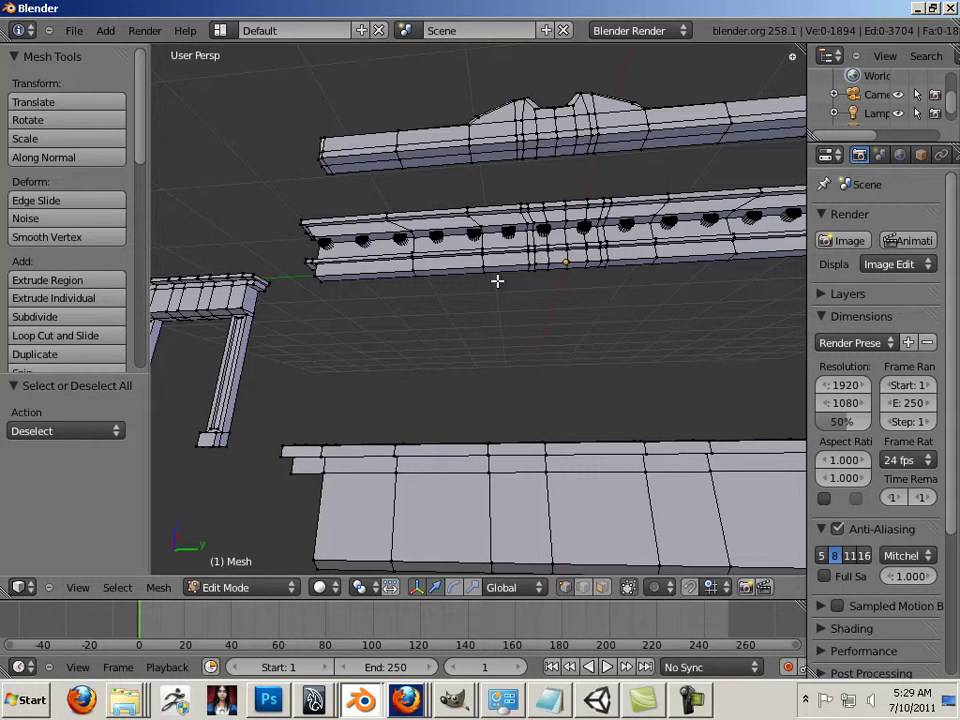
# - Save the scene as a new file named "building deco" in the 01_WIP folder
pyautogui.click(70, 30)
pyautogui.click(97, 167)
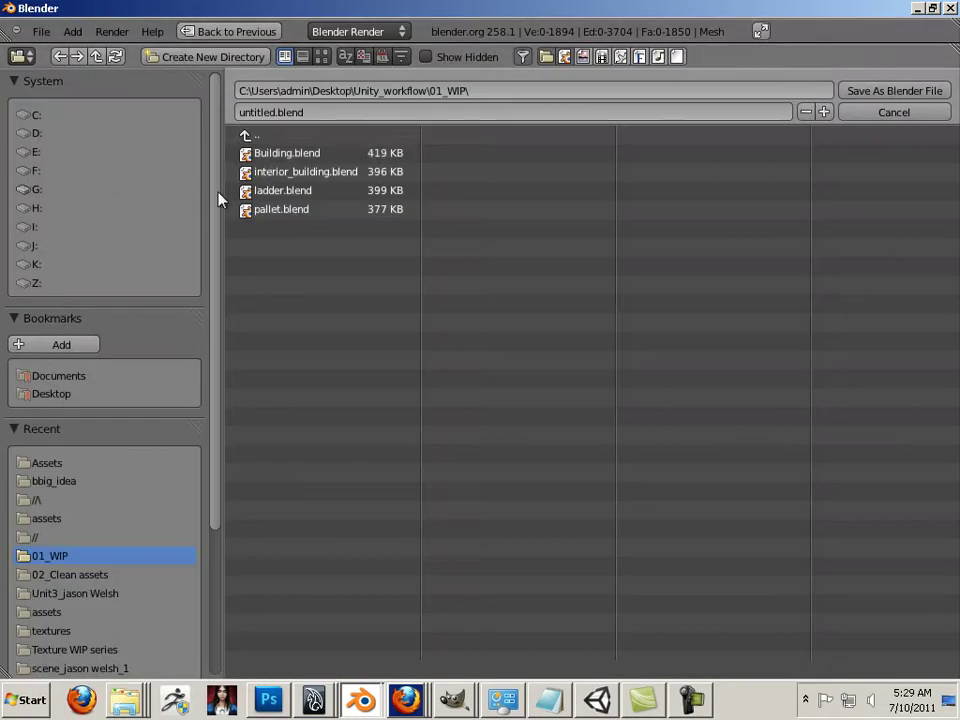
pyautogui.click(277, 112)
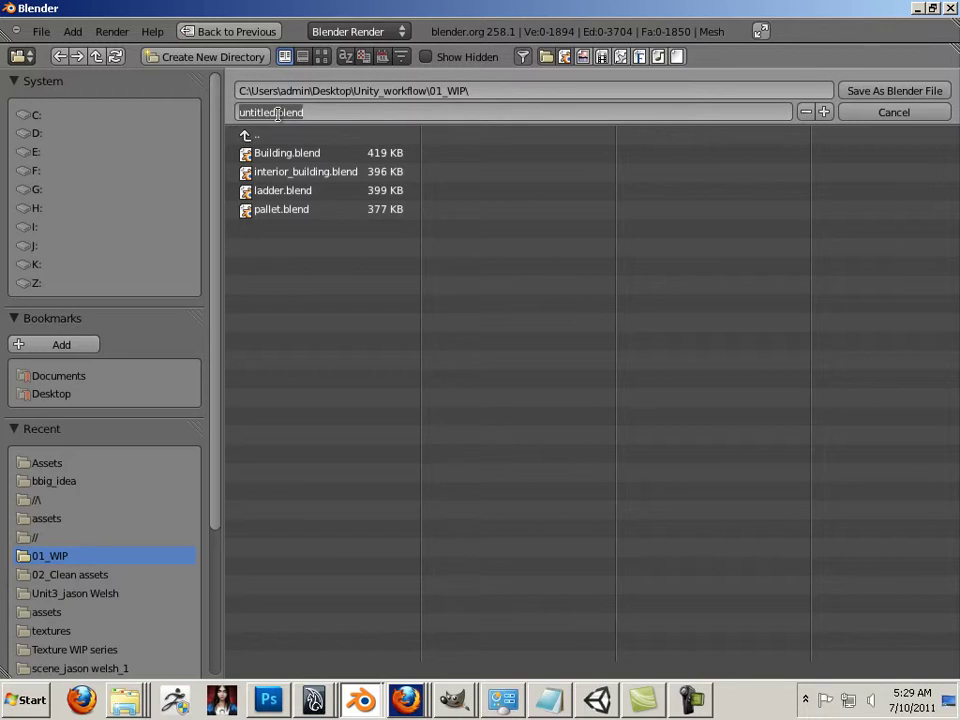
pyautogui.write('b')
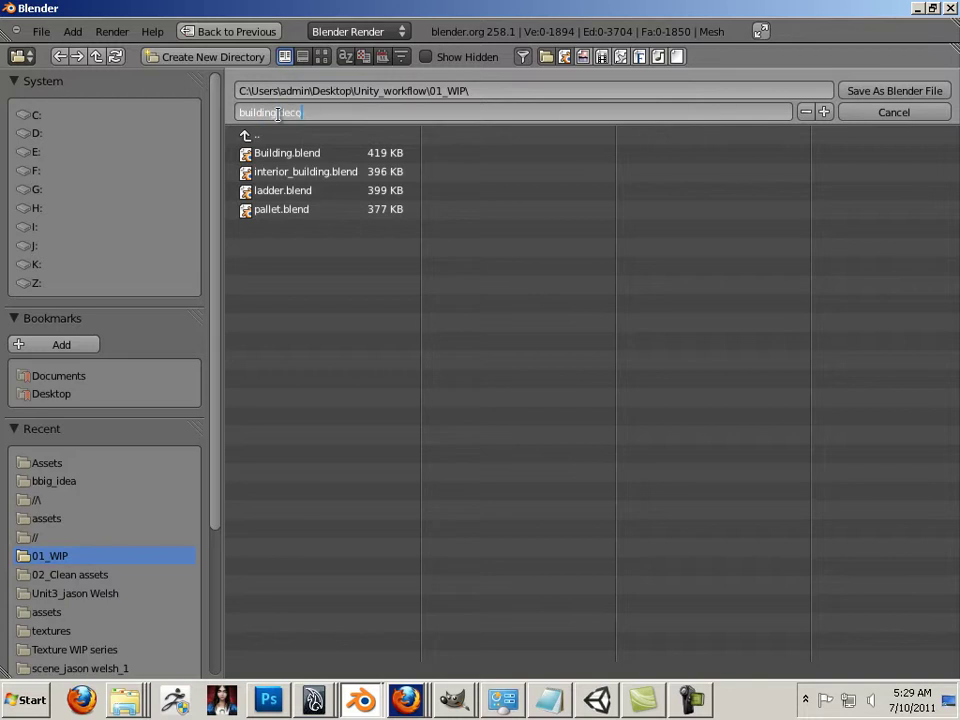
pyautogui.write('uilding deco')
pyautogui.press('Return')
pyautogui.click(864, 92)
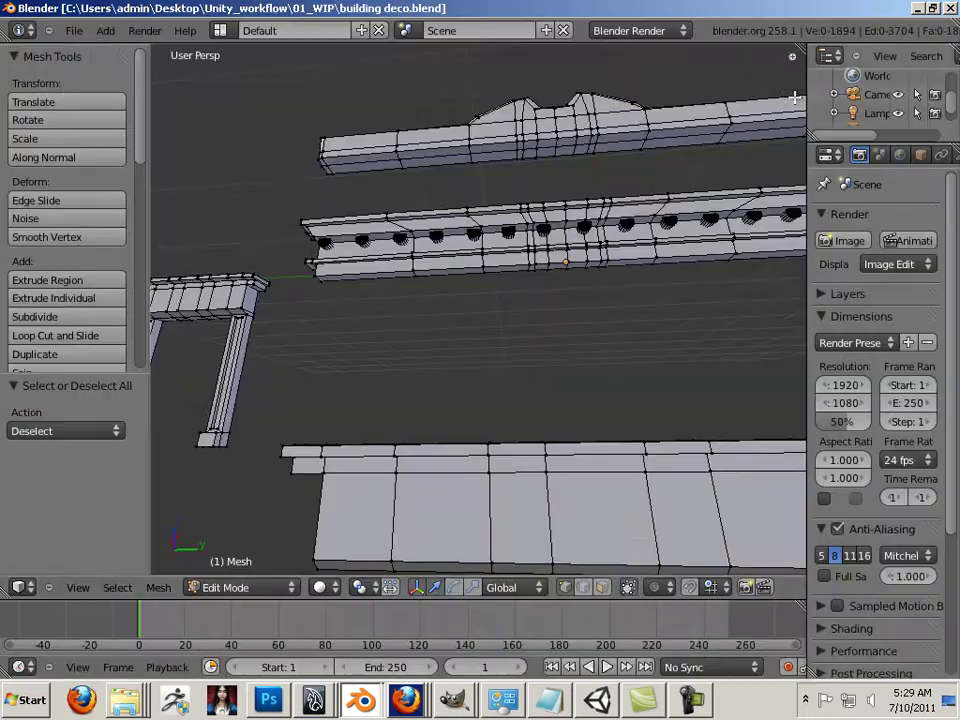
# - Return to Object Mode and delete the whole building decoration object from the scene
pyautogui.click(72, 30)
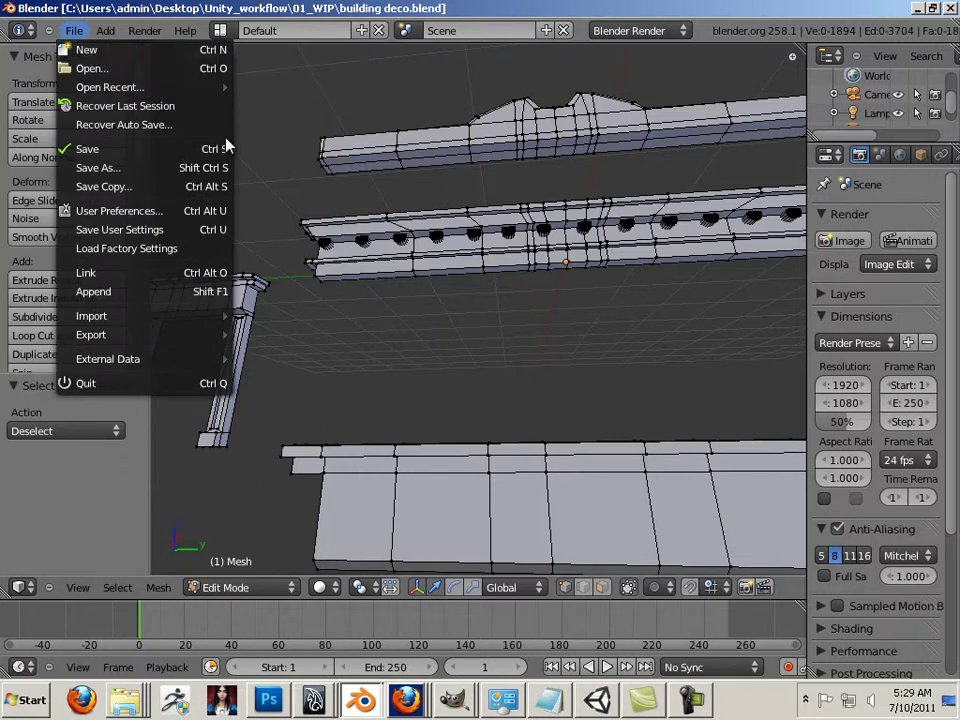
pyautogui.scroll(-5, 480, 300)
pyautogui.press('Tab')
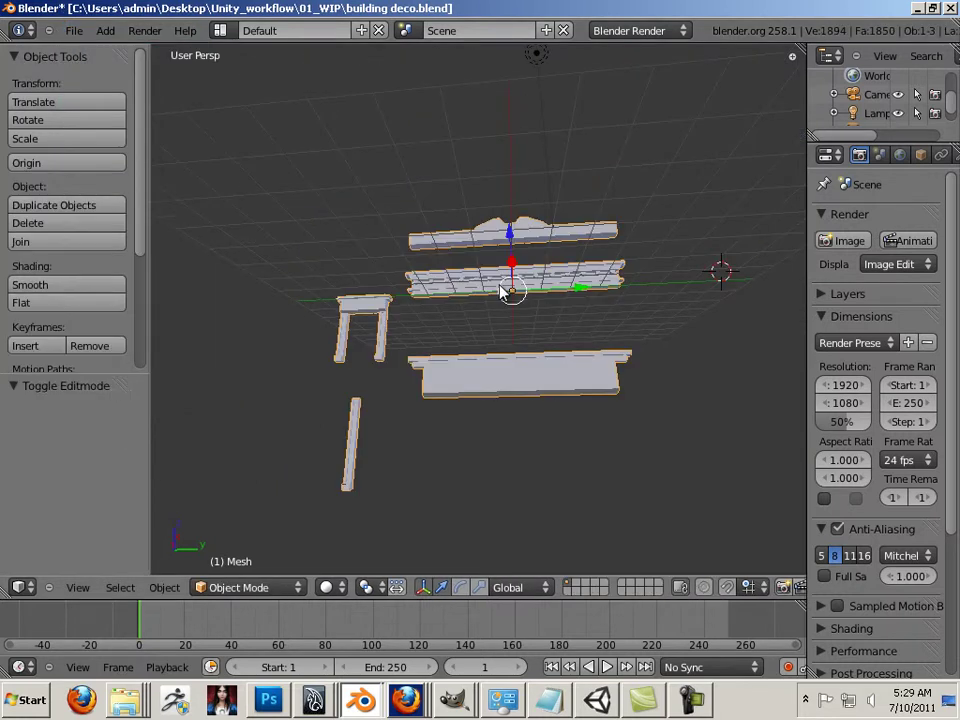
pyautogui.press('x')
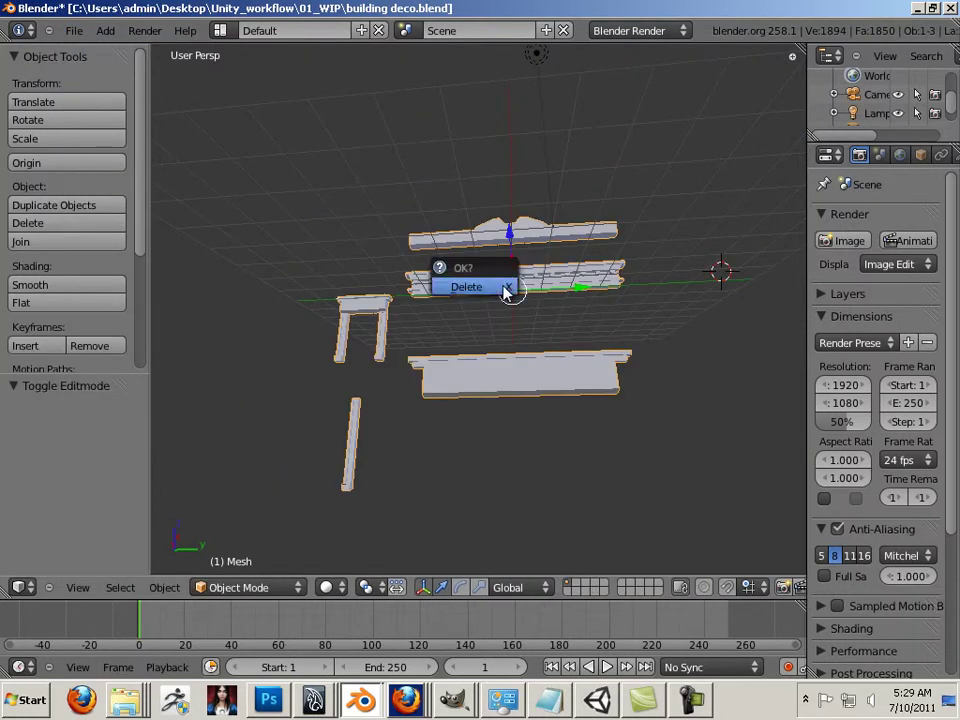
pyautogui.click(506, 290)
# - Import the Wavefront file Fire Exscape.obj from the Lesson Files assets folder
pyautogui.click(74, 30)
pyautogui.moveTo(133, 317)
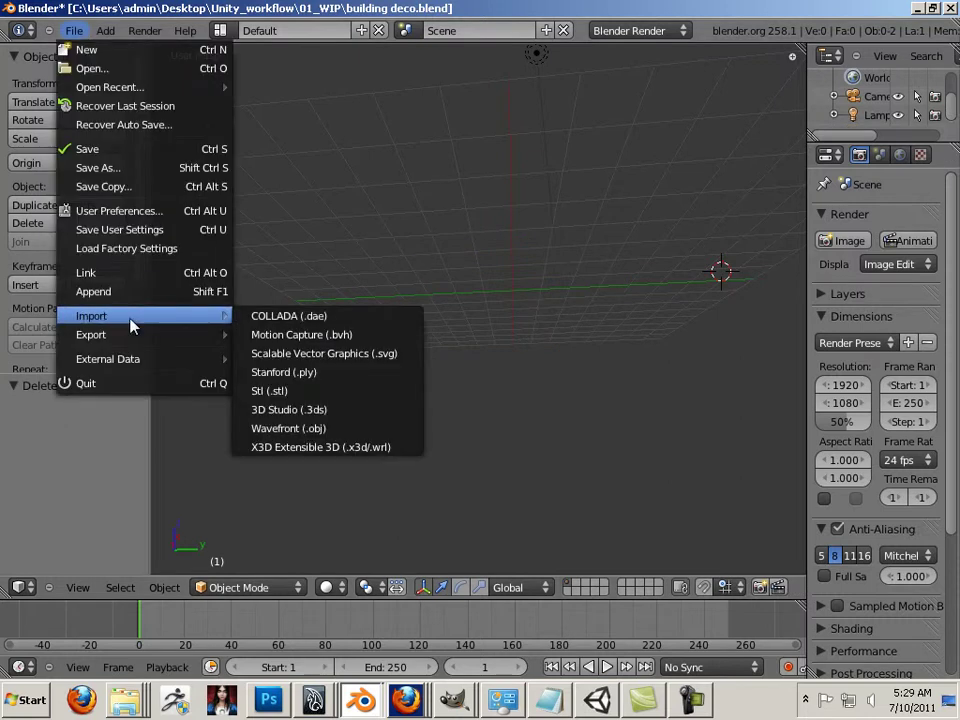
pyautogui.click(317, 431)
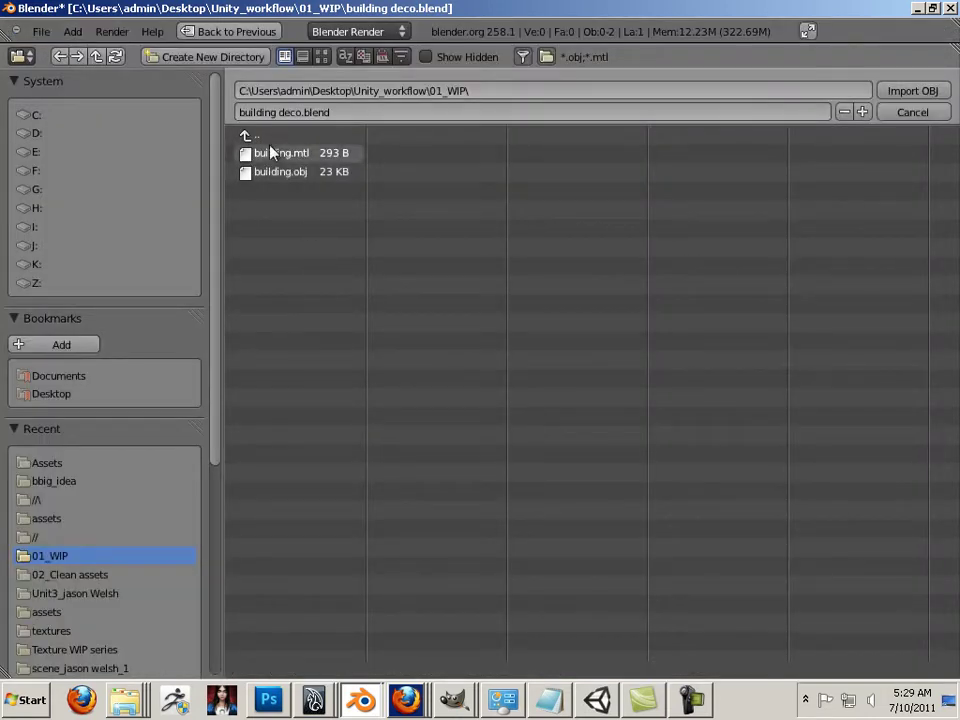
pyautogui.click(60, 518)
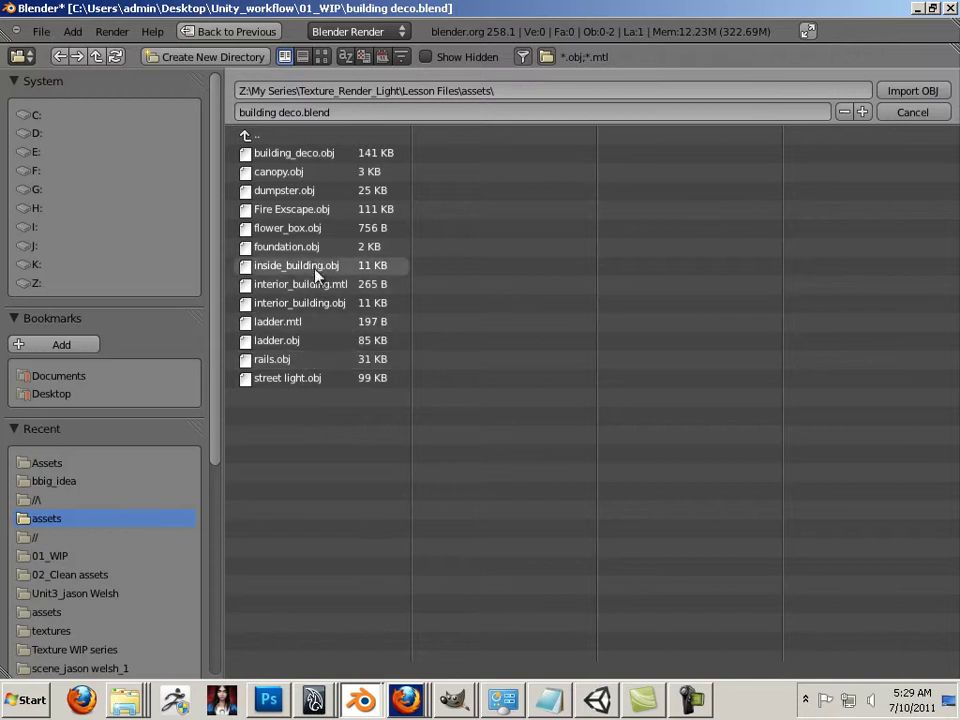
pyautogui.click(312, 212)
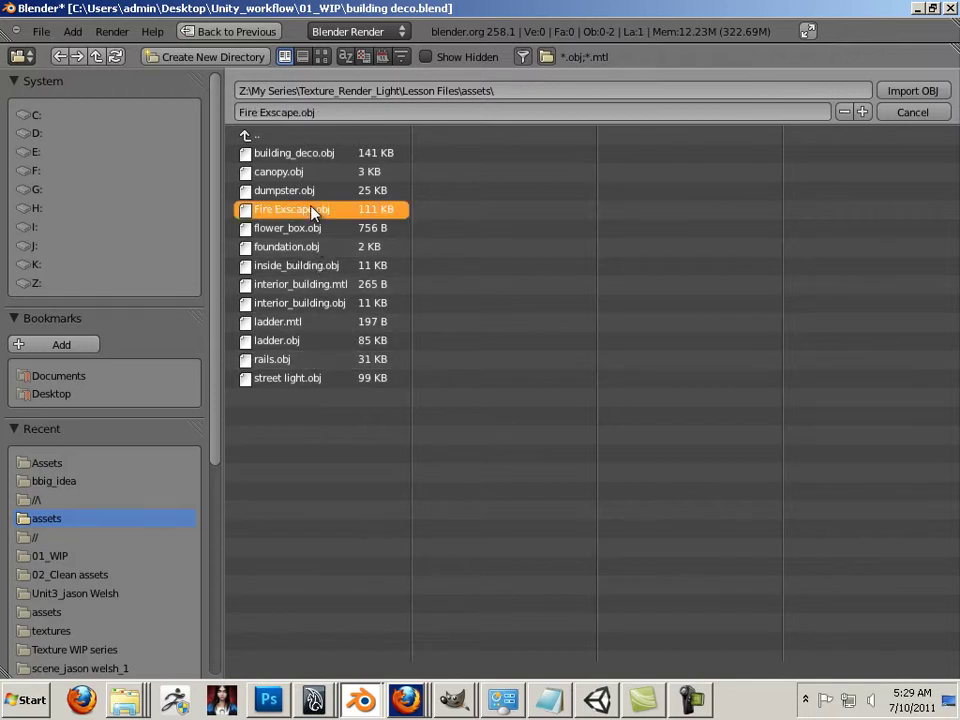
pyautogui.click(903, 91)
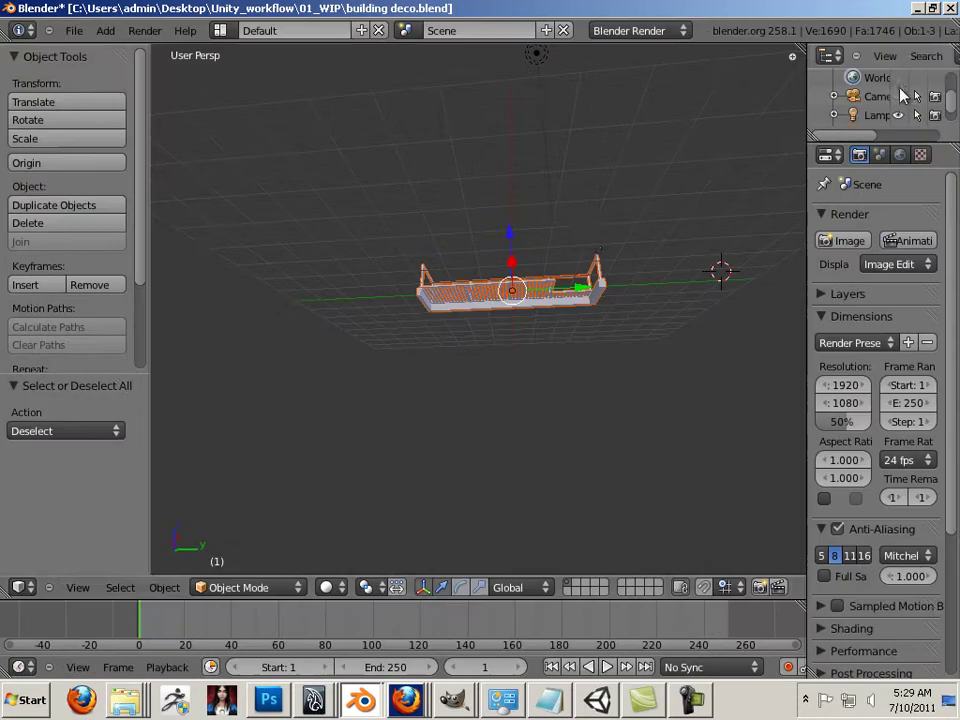
# - Select the imported fire escape mesh and view its slatted platform and railings up close
pyautogui.moveTo(697, 158)
pyautogui.mouseDown(button='middle')
pyautogui.moveTo(407, 407)
pyautogui.moveTo(446, 411)
pyautogui.moveTo(380, 379)
pyautogui.moveTo(533, 224)
pyautogui.moveTo(375, 213)
pyautogui.moveTo(386, 247)
pyautogui.moveTo(422, 274)
pyautogui.moveTo(414, 302)
pyautogui.moveTo(403, 300)
pyautogui.moveTo(439, 321)
pyautogui.mouseUp(button='middle')
pyautogui.press('Right')
pyautogui.rightClick(439, 321)
pyautogui.moveTo(499, 332); pyautogui.dragTo(513, 366, button='middle')
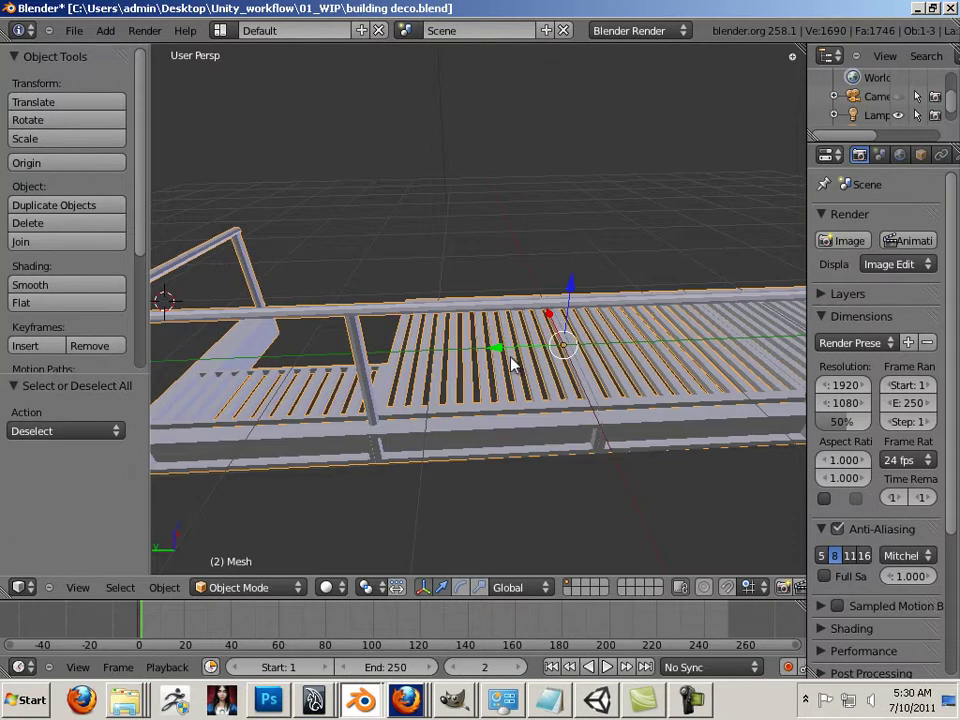
pyautogui.scroll(-2, 514, 364)
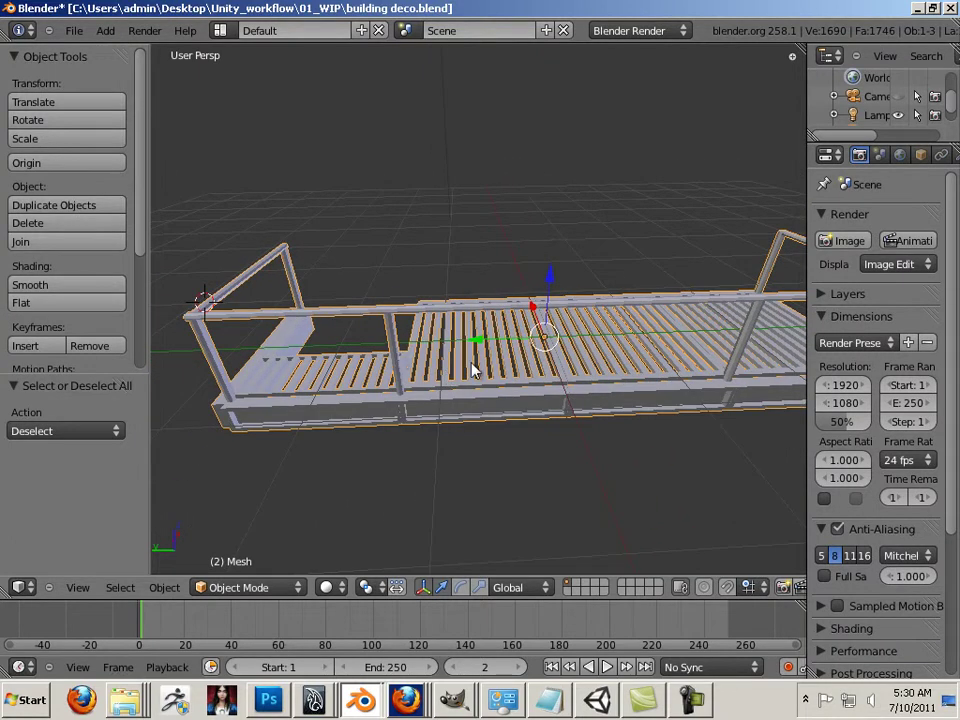
# - In Edit Mode, select the linked geometry of the slatted platform's end section and duplicate it in place
pyautogui.moveTo(474, 369); pyautogui.dragTo(413, 306, button='middle')
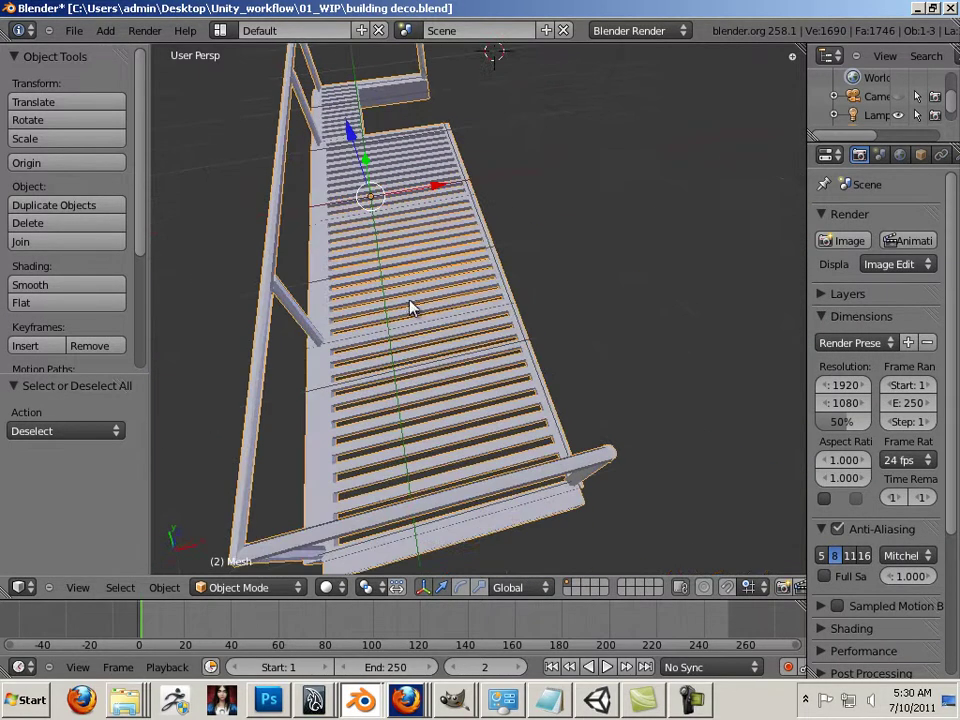
pyautogui.press('Tab')
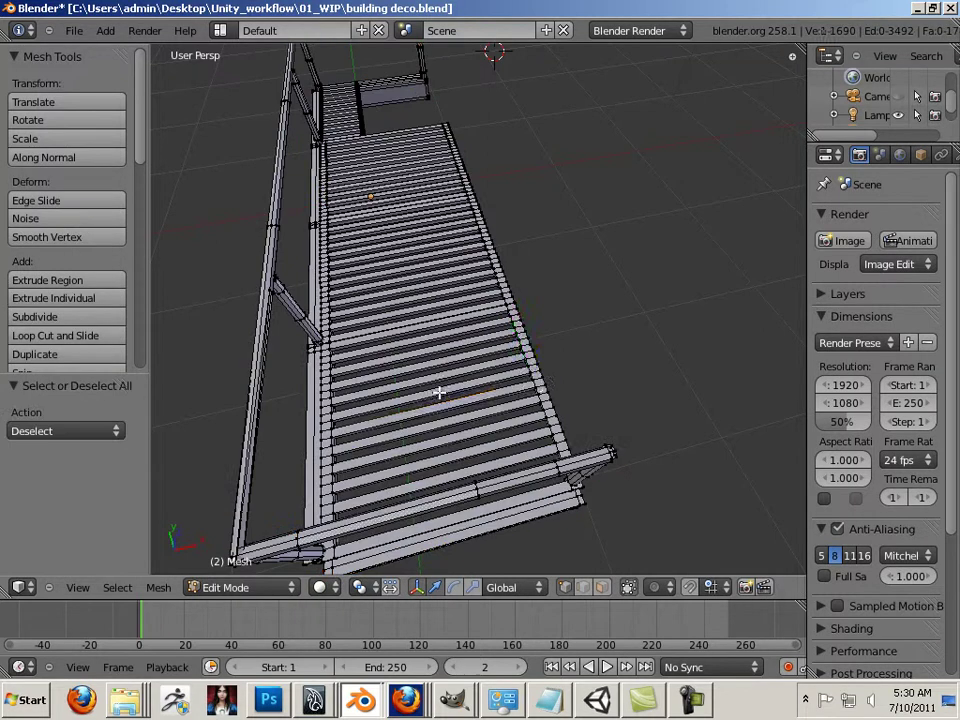
pyautogui.rightClick(533, 379)
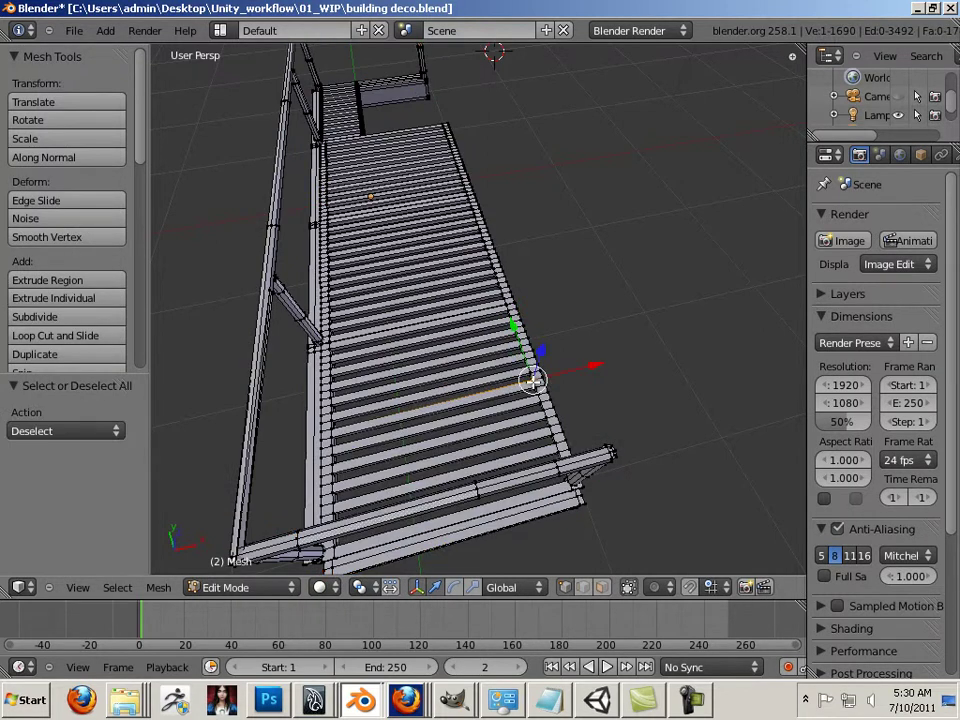
pyautogui.press('l')
pyautogui.moveTo(529, 380); pyautogui.dragTo(505, 372, button='middle')
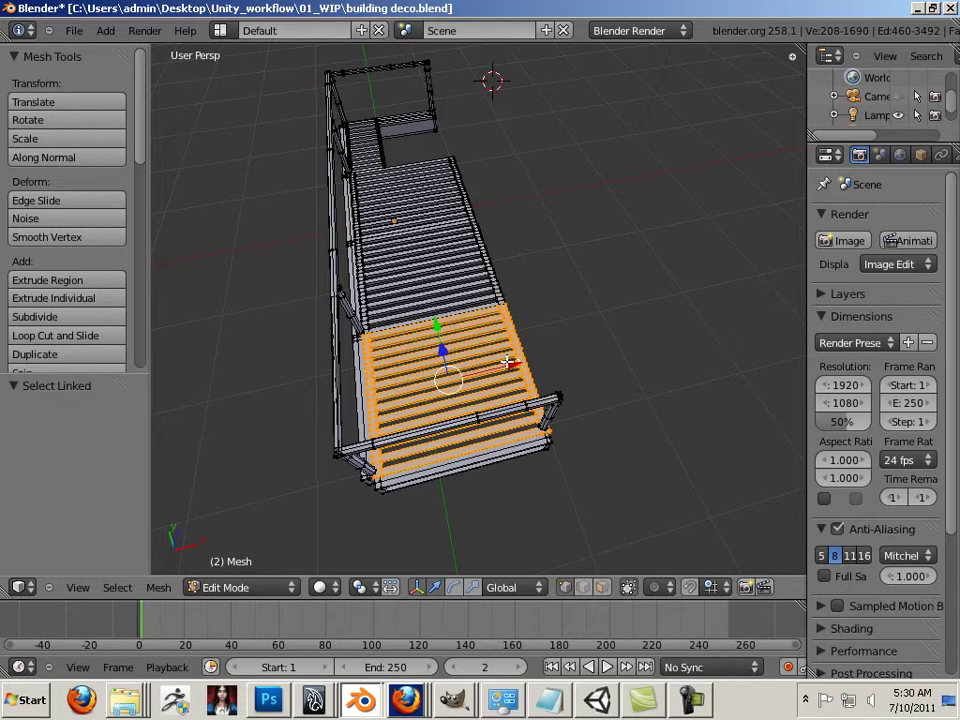
pyautogui.hotkey('shift', 'd')
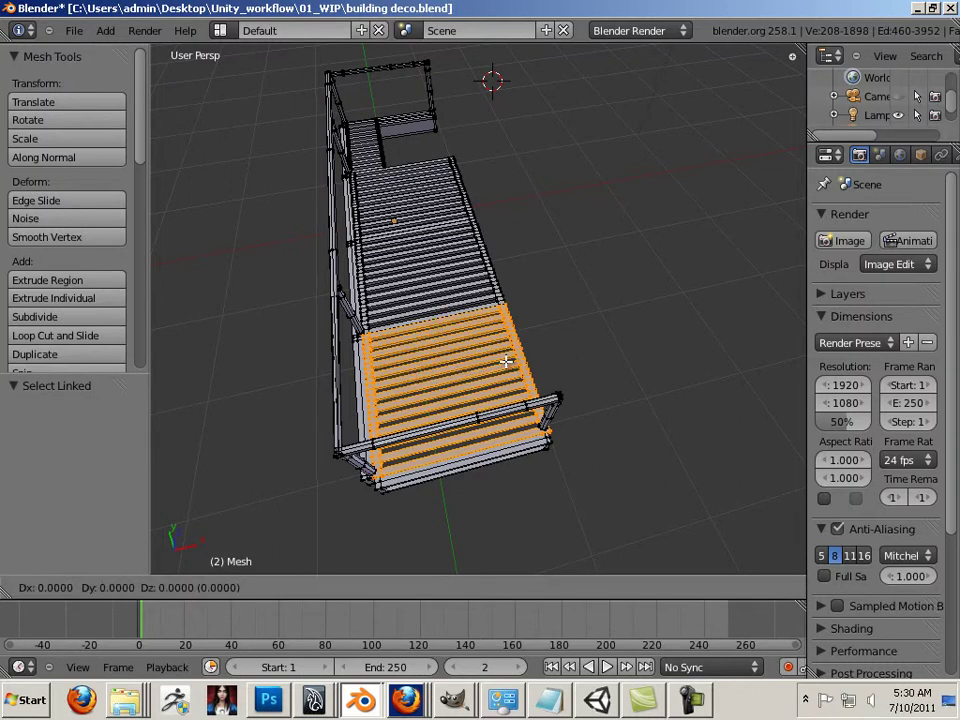
pyautogui.rightClick(507, 362)
# - Select one linked copy of the slatted end section and move it 3.312 along X, clear of the fire escape
pyautogui.scroll(3, 507, 362)
pyautogui.rightClick(535, 345)
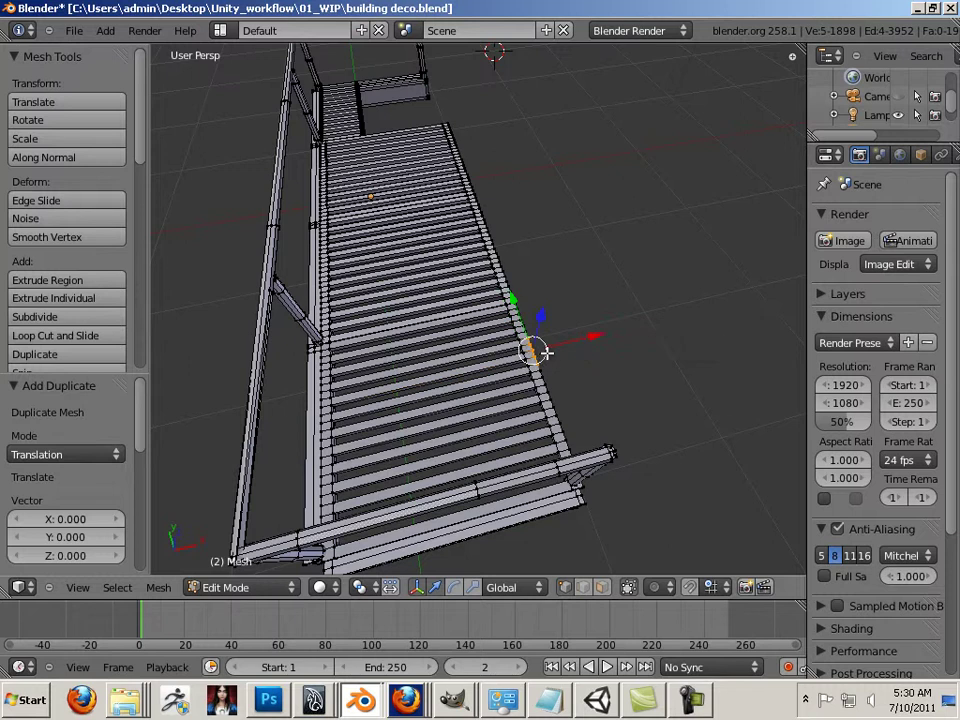
pyautogui.hotkey('ctrl', 'l')
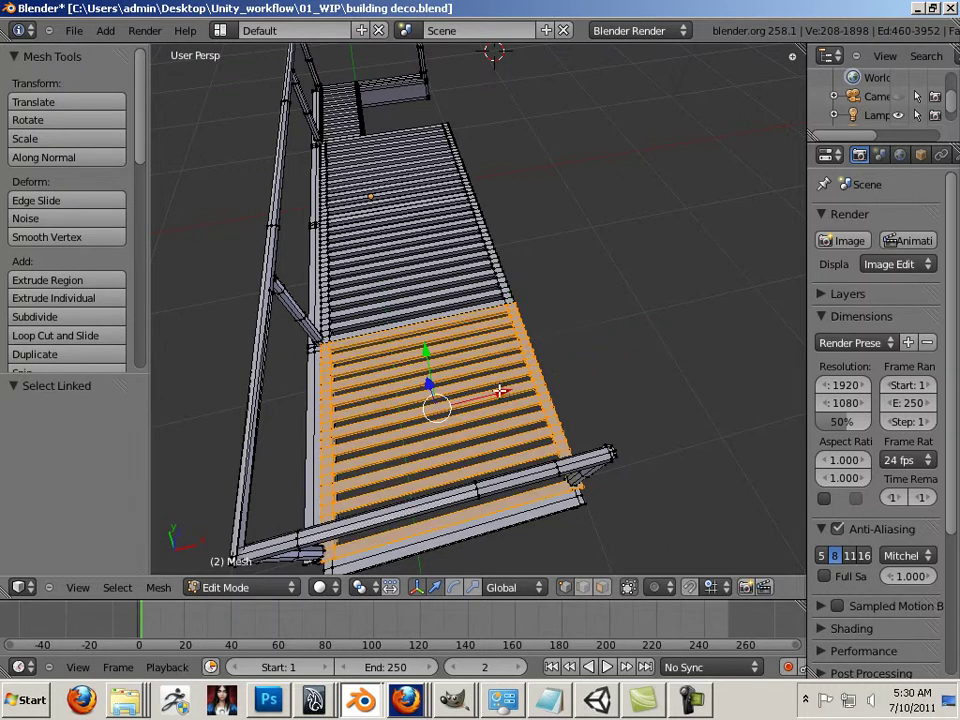
pyautogui.press('g')
pyautogui.press('x')
pyautogui.click(710, 324)
# - Select the linked corner railing post at the open end of the fire escape and move it 0.797 along X
pyautogui.moveTo(710, 324); pyautogui.dragTo(390, 258, button='middle')
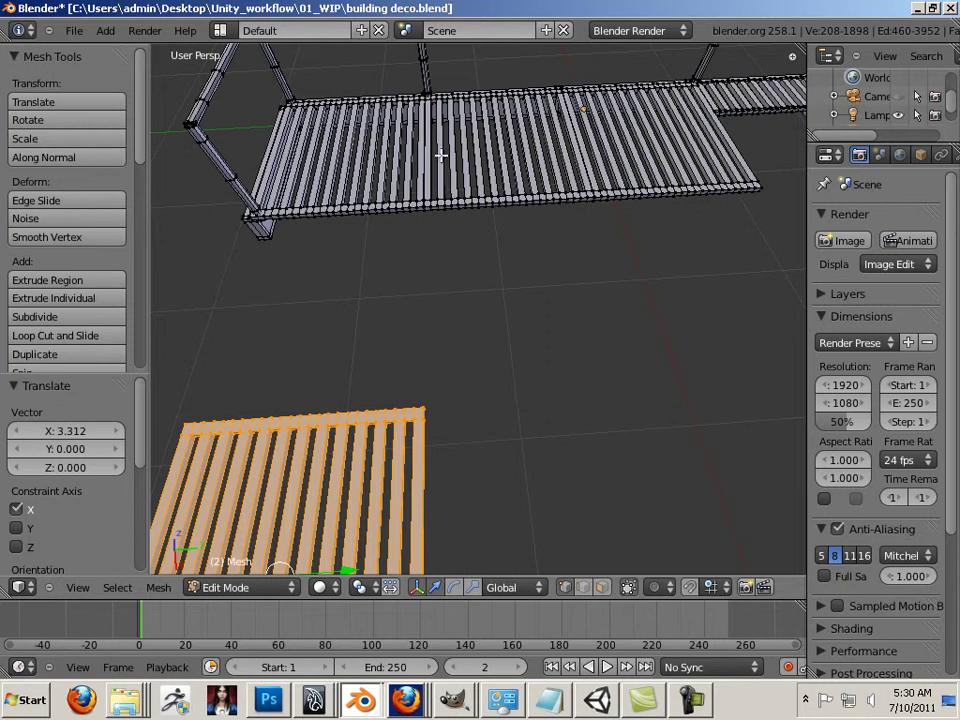
pyautogui.moveTo(660, 212); pyautogui.dragTo(356, 311, button='middle')
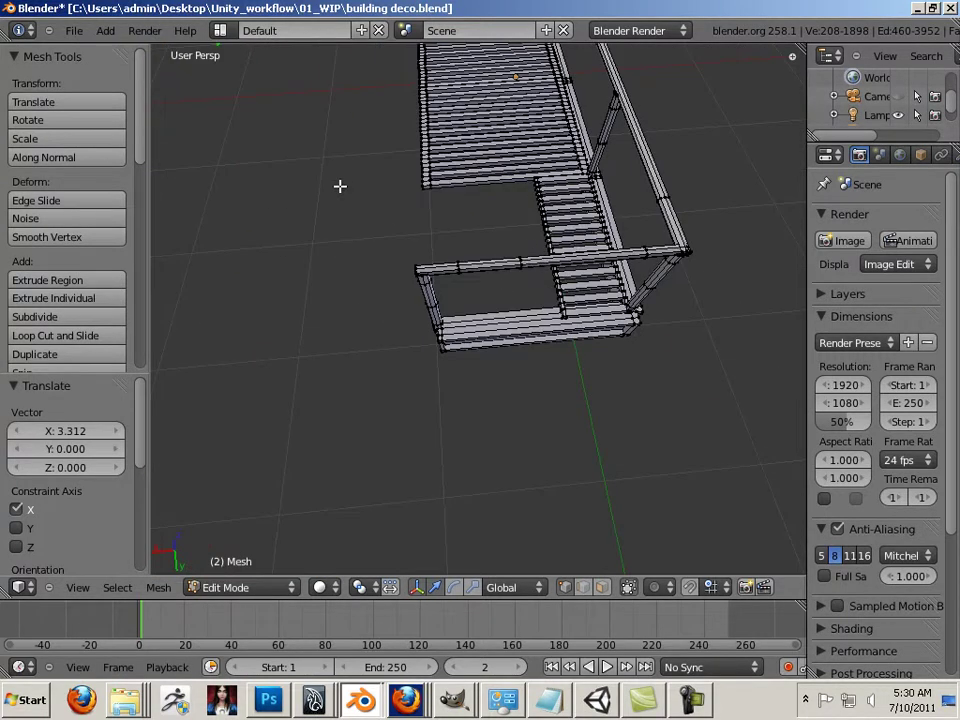
pyautogui.moveTo(340, 186); pyautogui.dragTo(476, 242, button='middle')
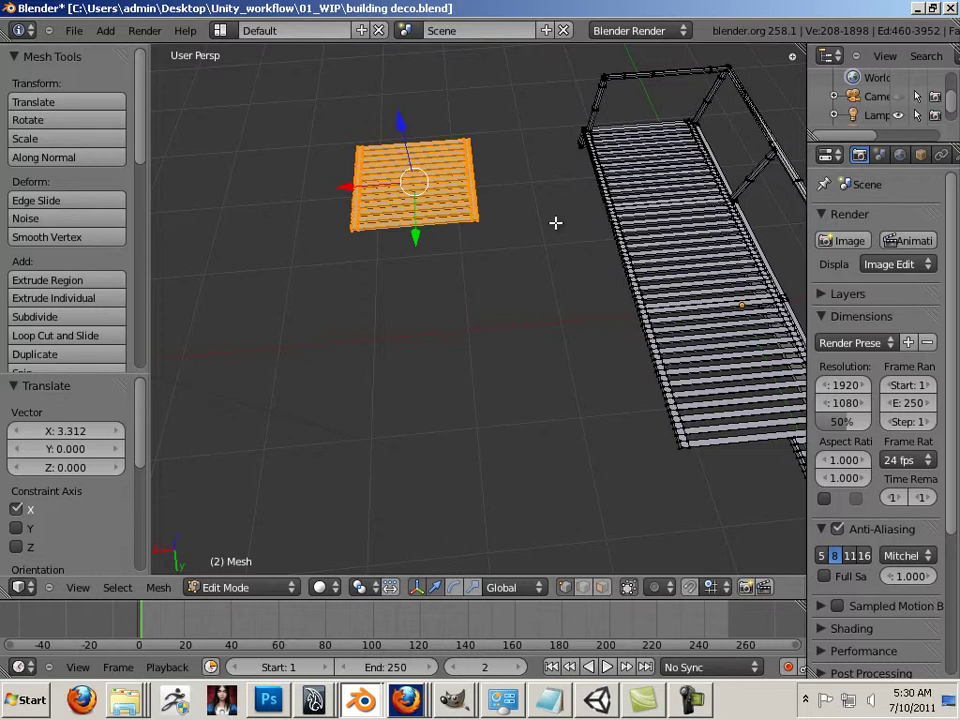
pyautogui.moveTo(555, 221); pyautogui.dragTo(497, 291, button='middle')
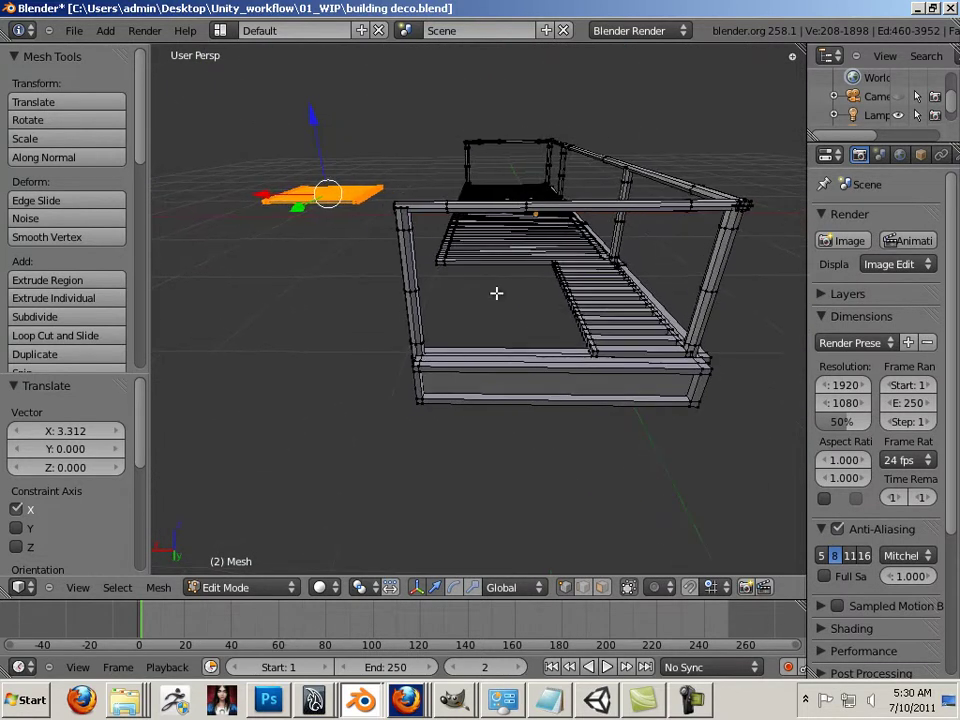
pyautogui.rightClick(405, 291)
pyautogui.click(405, 291)
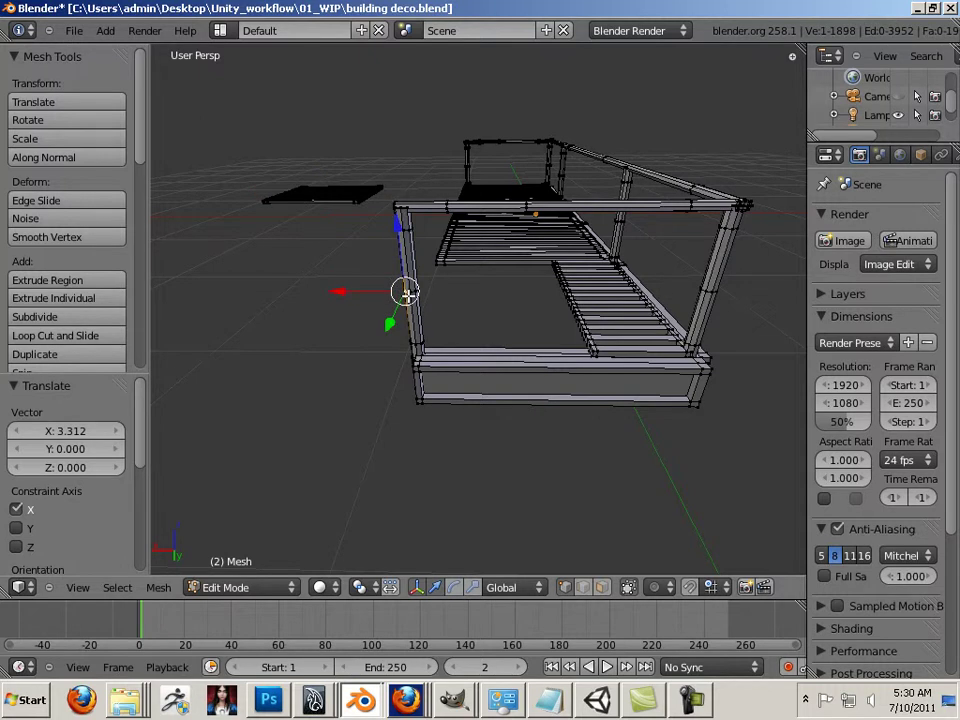
pyautogui.press('l')
pyautogui.press('g')
pyautogui.press('x')
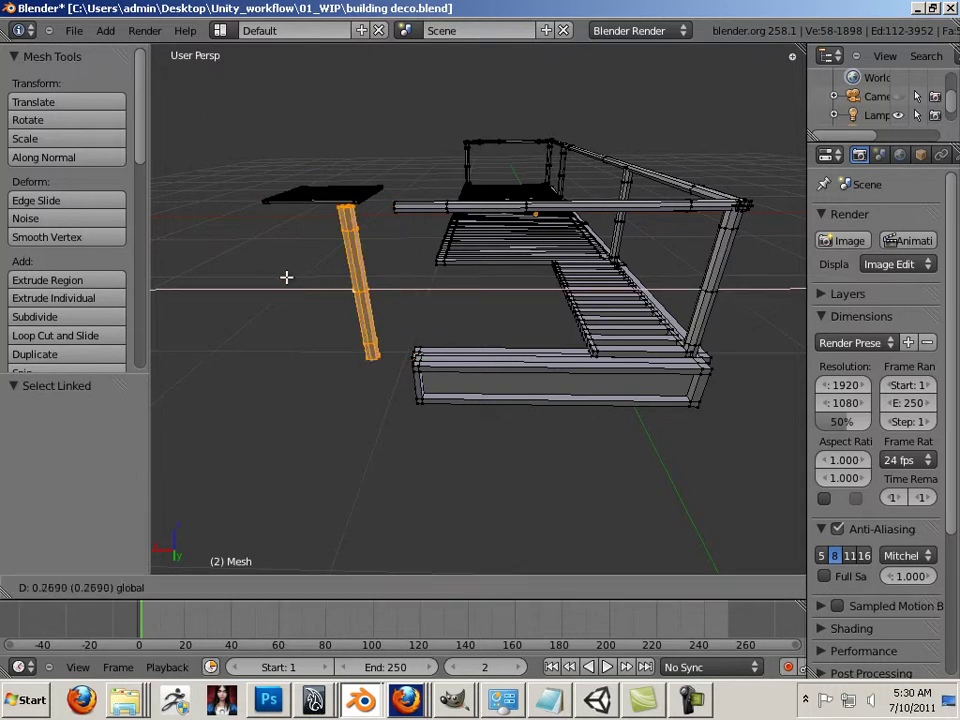
pyautogui.click(210, 268)
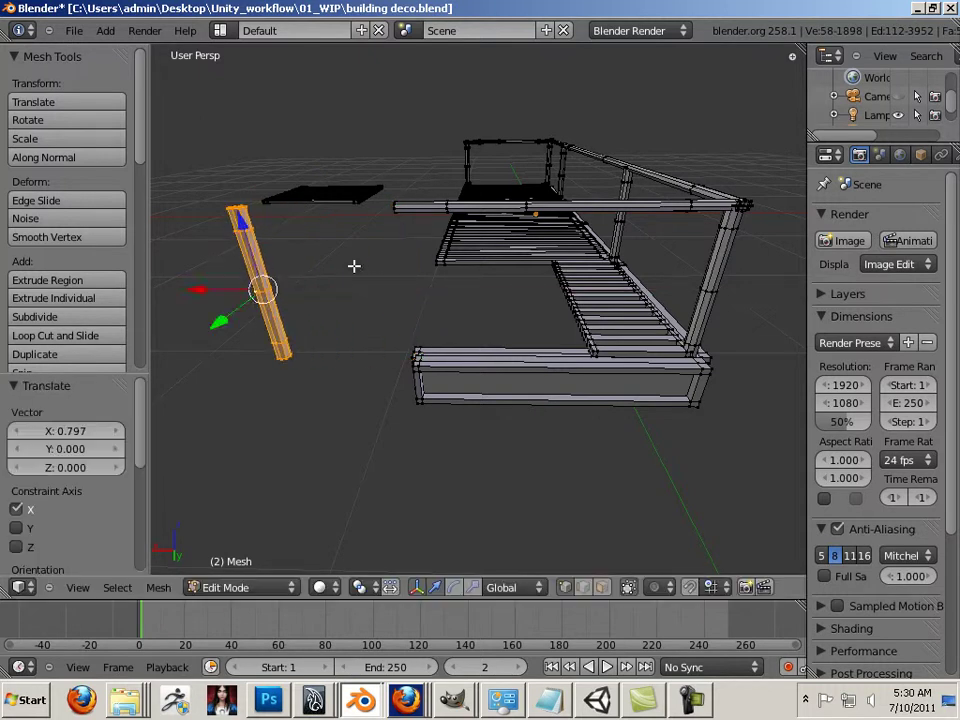
# - Try moving the end's horizontal handrail outward along X, then undo the handrail and corner post moves
pyautogui.rightClick(436, 209)
pyautogui.click(437, 207)
pyautogui.press('l')
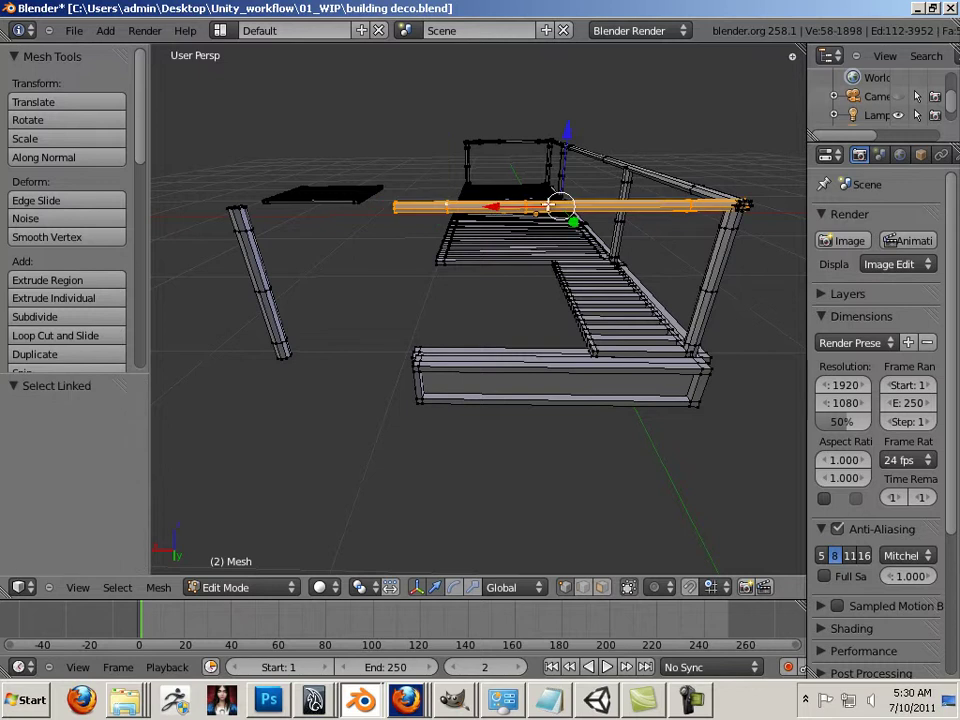
pyautogui.press('g')
pyautogui.press('x')
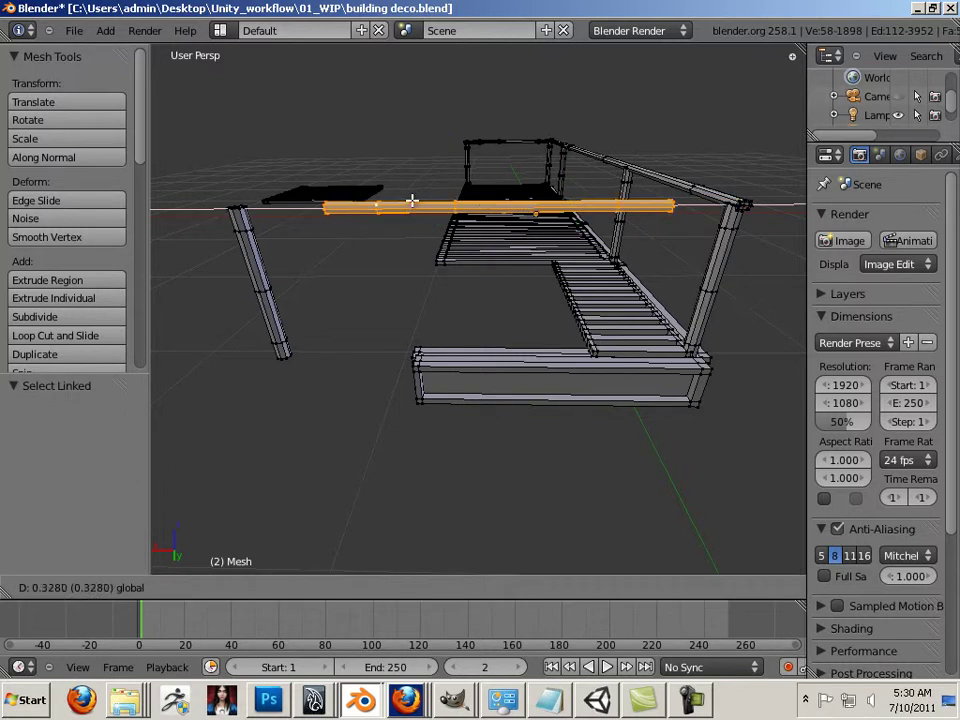
pyautogui.click(293, 184)
pyautogui.hotkey('ctrl', 'z')
pyautogui.hotkey('ctrl', 'z')
pyautogui.hotkey('ctrl', 'z')
pyautogui.hotkey('ctrl', 'z')
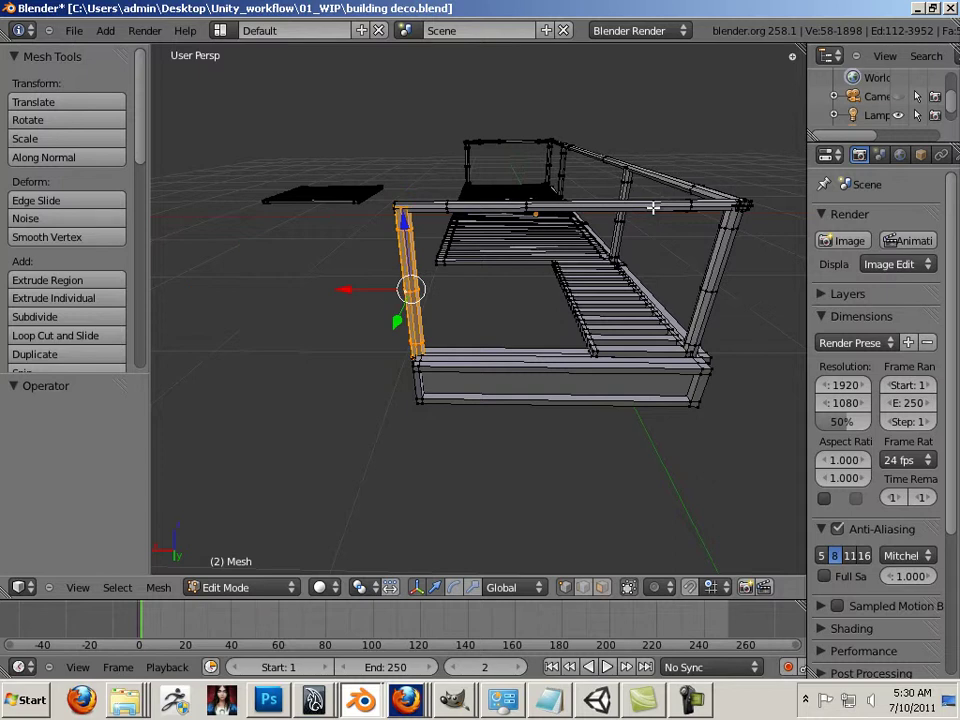
# - Select the linked box beam beneath the end railing and move it 2.824 along X, away from the fire escape
pyautogui.moveTo(703, 266); pyautogui.dragTo(651, 272, button='middle')
pyautogui.rightClick(531, 256)
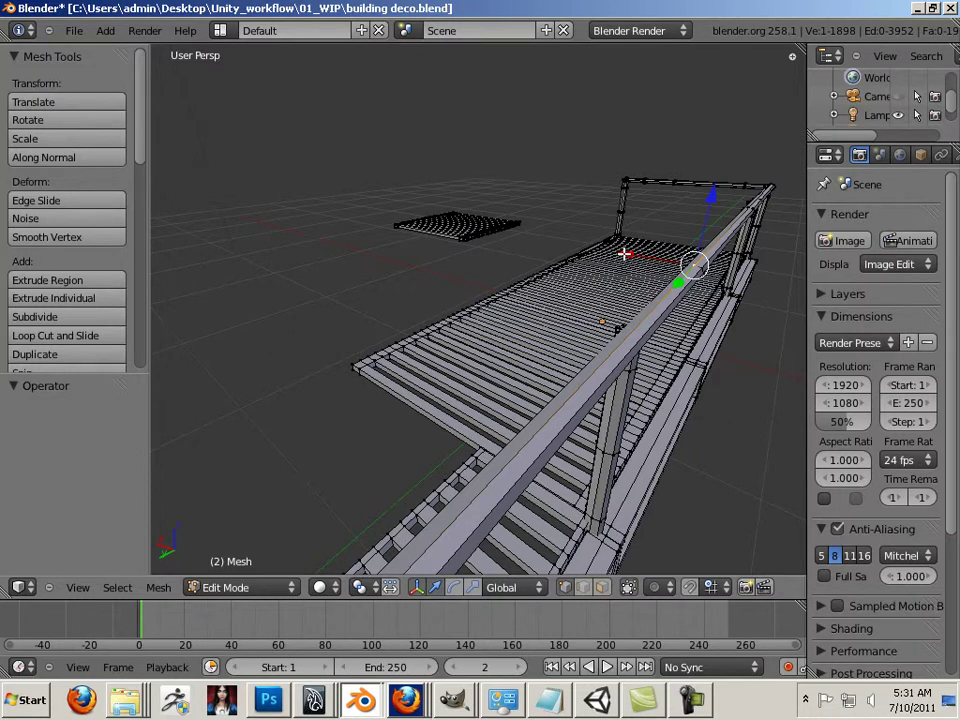
pyautogui.moveTo(497, 248); pyautogui.dragTo(531, 326, button='middle')
pyautogui.rightClick(479, 332)
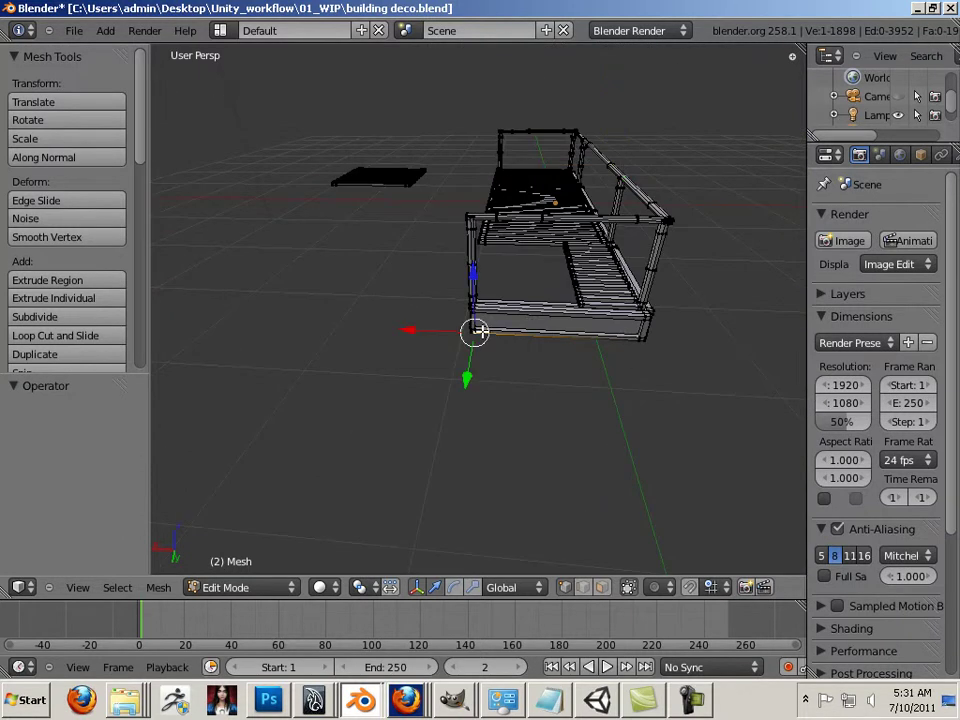
pyautogui.hotkey('ctrl', 'l')
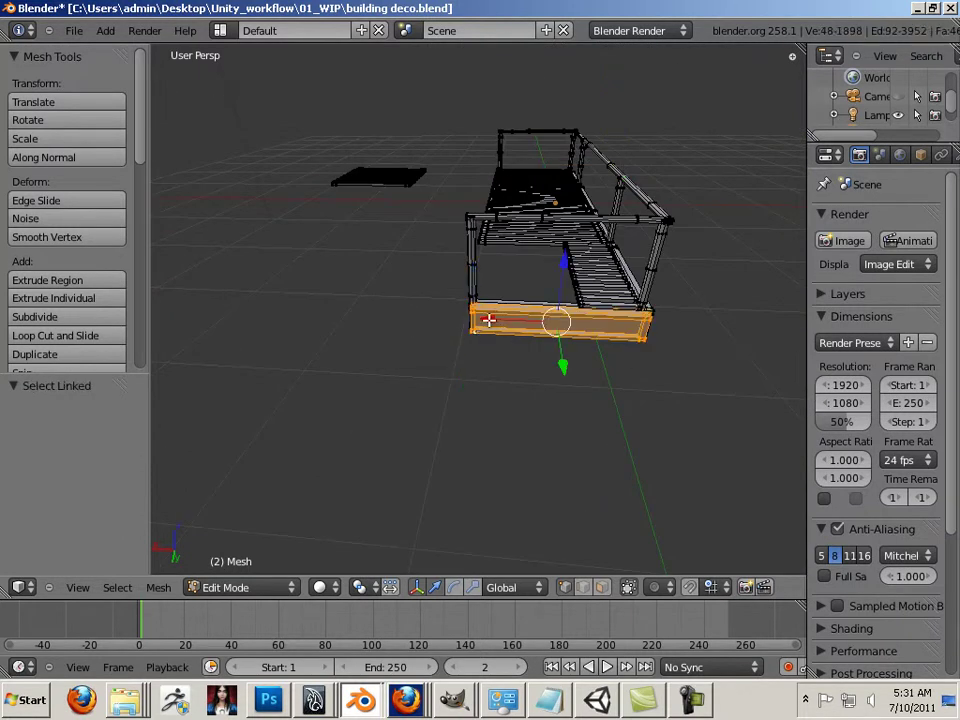
pyautogui.press('g')
pyautogui.press('x')
pyautogui.click(201, 296)
# - Move the detached beam along Y to the end of the separated slatted section and shift it 0.694 along X
pyautogui.moveTo(381, 315); pyautogui.dragTo(376, 349, button='middle')
pyautogui.moveTo(312, 243); pyautogui.dragTo(343, 289, button='middle')
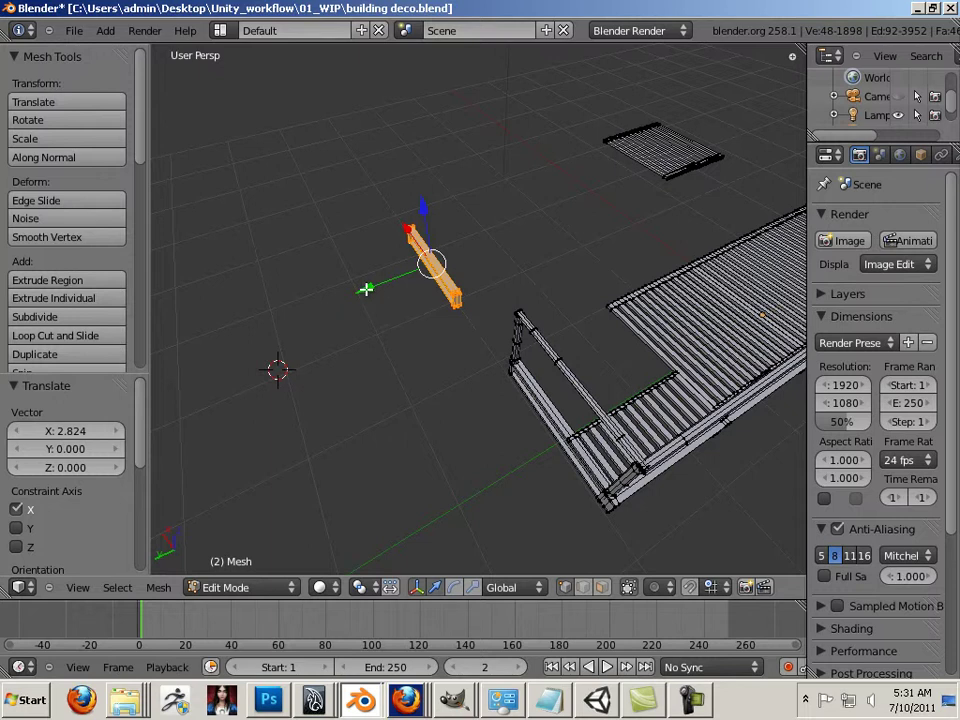
pyautogui.moveTo(367, 289); pyautogui.dragTo(574, 142)
# - Select the linked corner railing post and move it 3.559 along X and -3.914 along Y onto the detached beam's end
pyautogui.moveTo(594, 241); pyautogui.dragTo(343, 240, button='middle')
pyautogui.rightClick(329, 245)
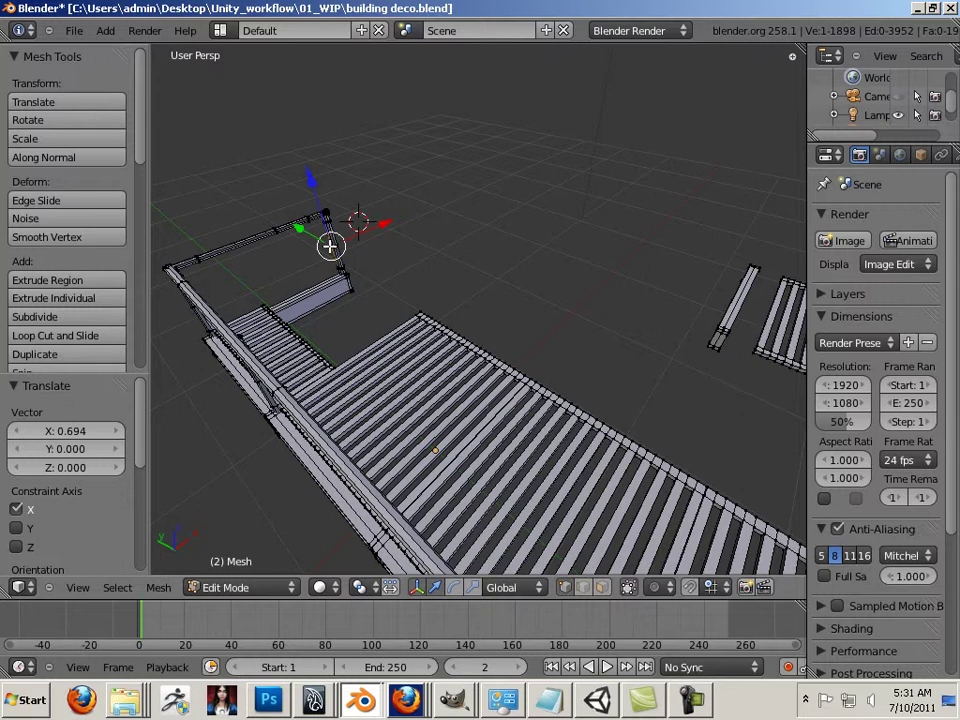
pyautogui.press('l')
pyautogui.moveTo(378, 222); pyautogui.dragTo(572, 155)
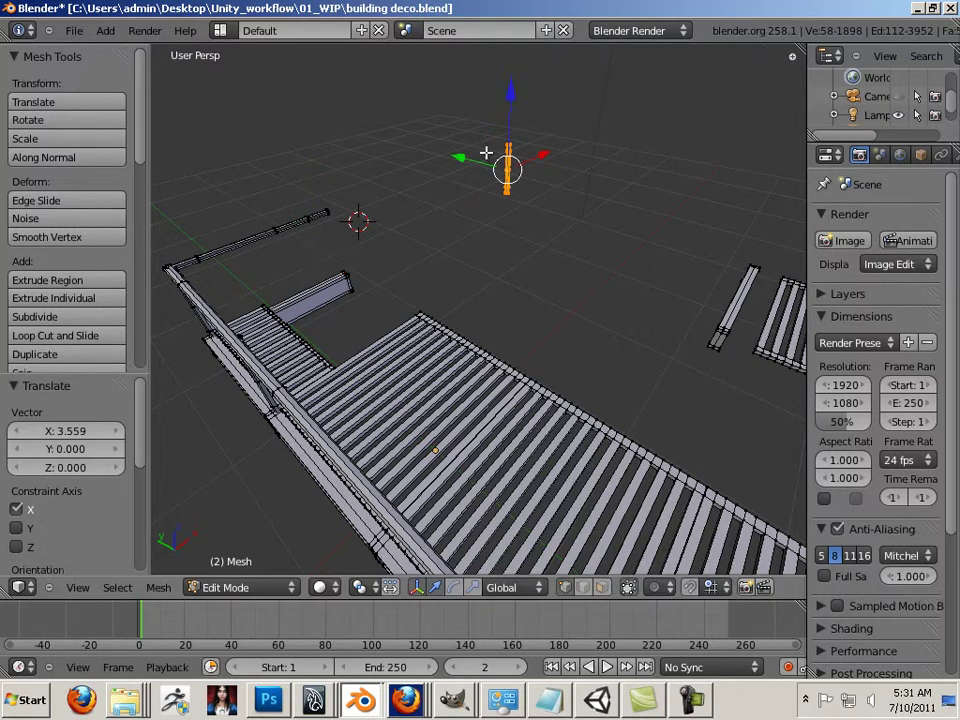
pyautogui.press('g')
pyautogui.press('y')
pyautogui.click(671, 302)
pyautogui.moveTo(671, 302); pyautogui.dragTo(688, 268, button='middle')
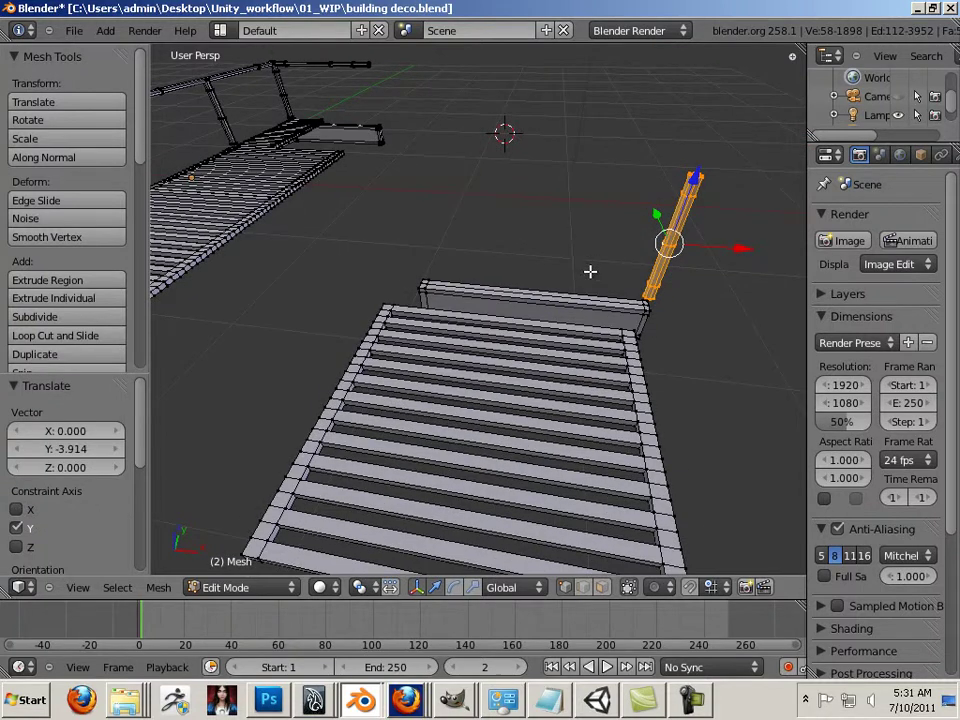
# - Select a vertex of the detached beam at the end opposite the railing post
pyautogui.scroll(-3, 589, 272)
pyautogui.moveTo(582, 249); pyautogui.dragTo(469, 261, button='middle')
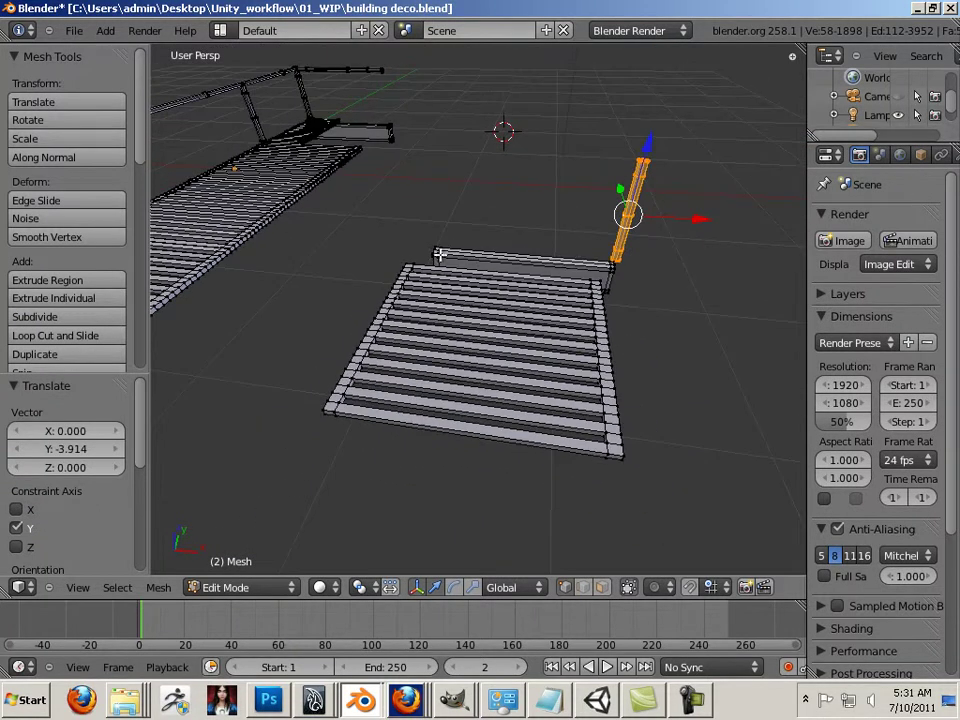
pyautogui.rightClick(460, 262)
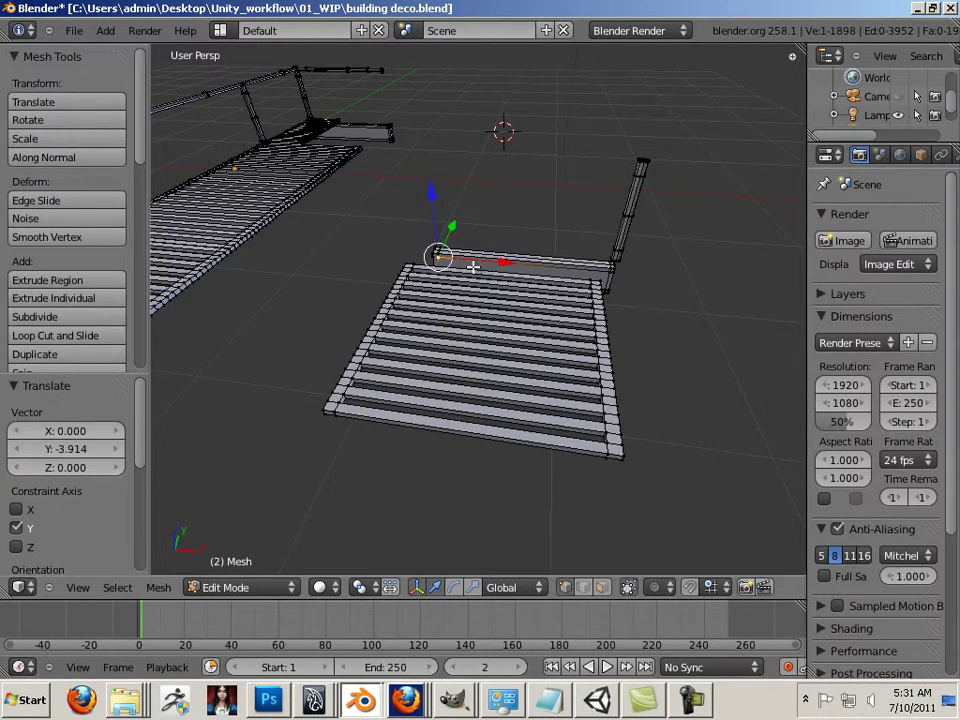